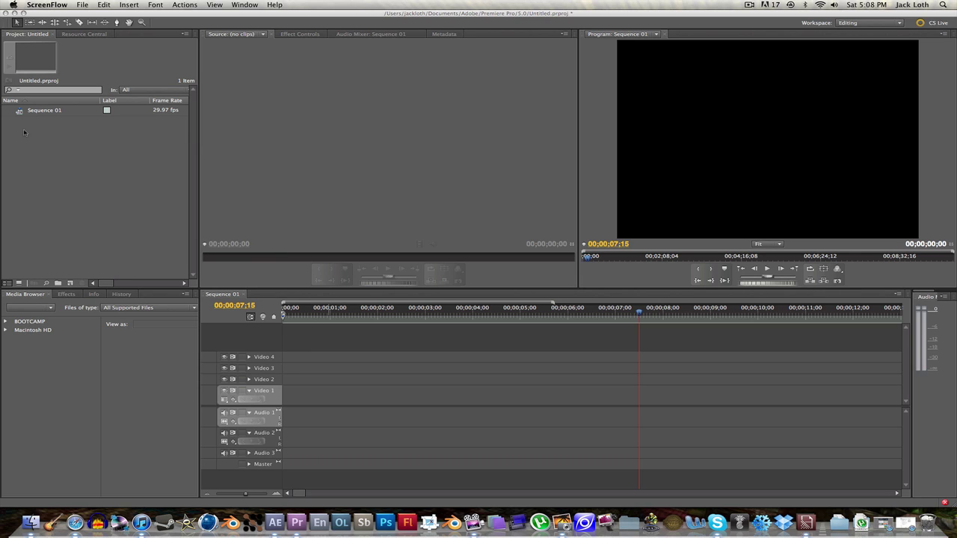
Check the Audio Mixer, return to the Source monitor, and drag the playhead back to 00;00;00;00.
click(307, 32)
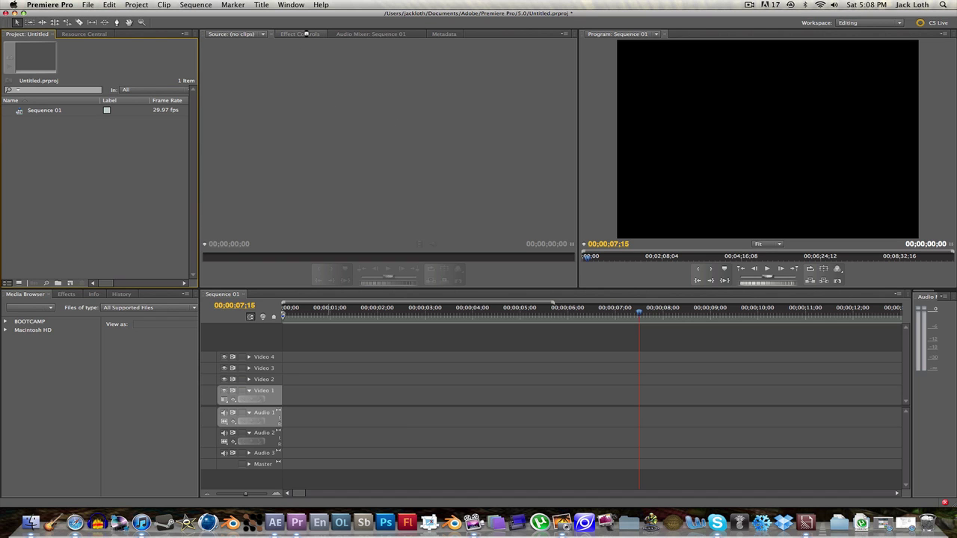
click(307, 34)
click(370, 33)
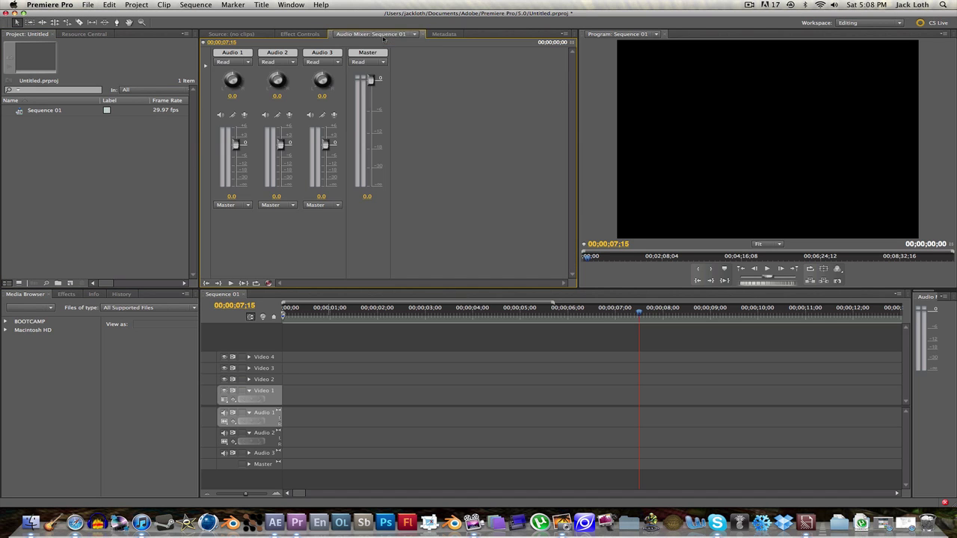
click(299, 33)
click(235, 34)
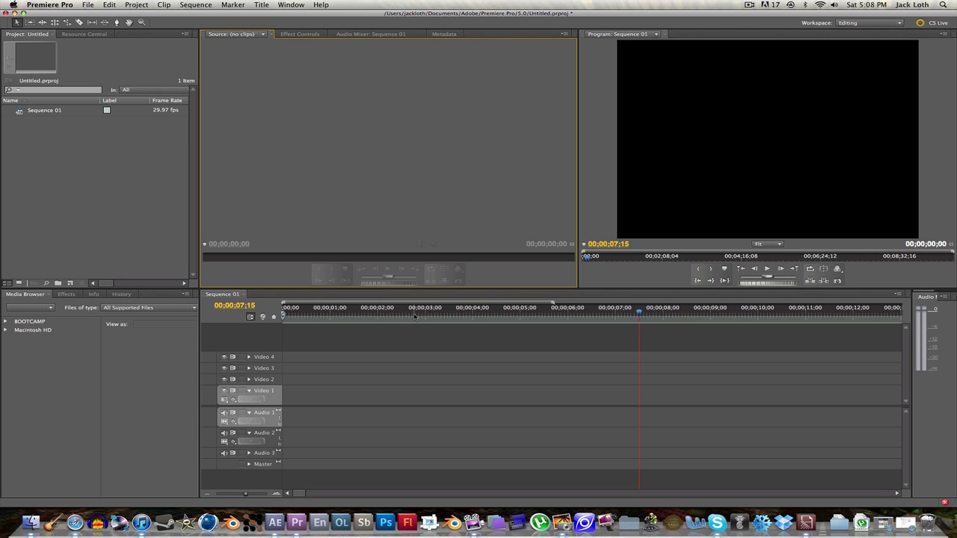
drag(415, 315, 275, 316)
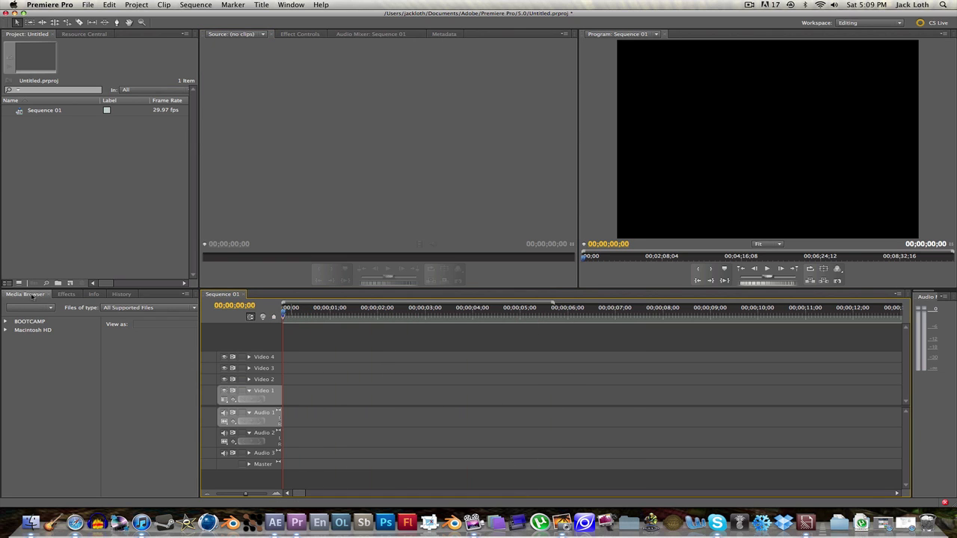
click(75, 294)
click(93, 294)
click(121, 295)
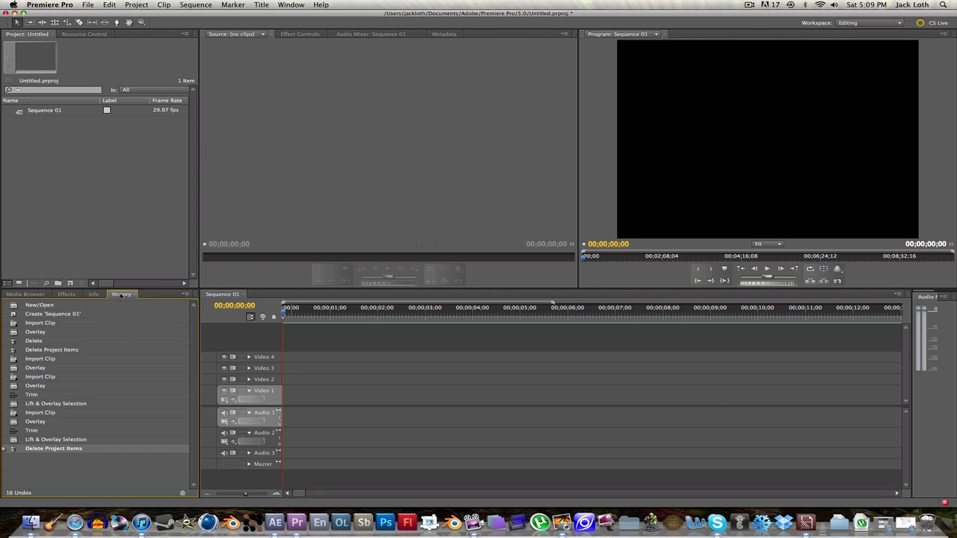
click(36, 295)
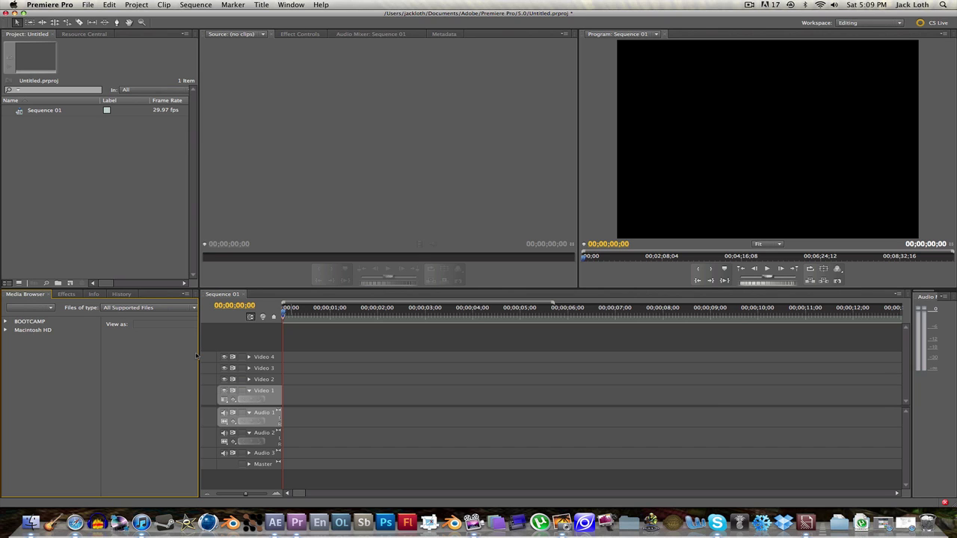
click(291, 4)
click(199, 249)
double_click(87, 183)
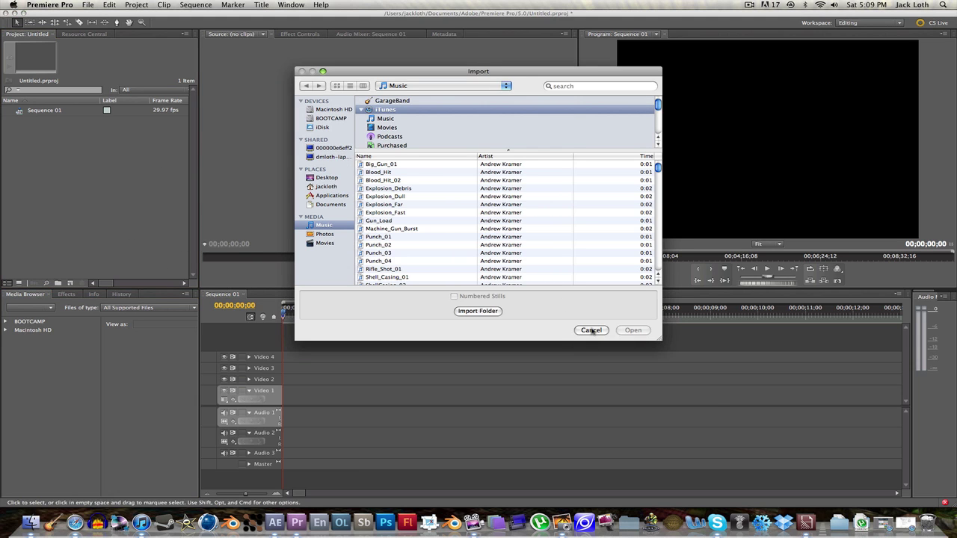
click(591, 330)
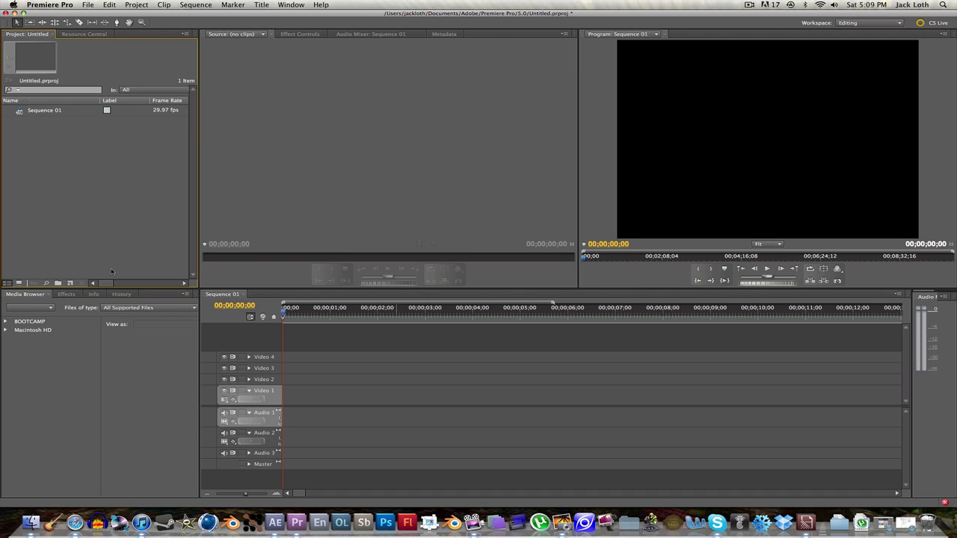
double_click(71, 183)
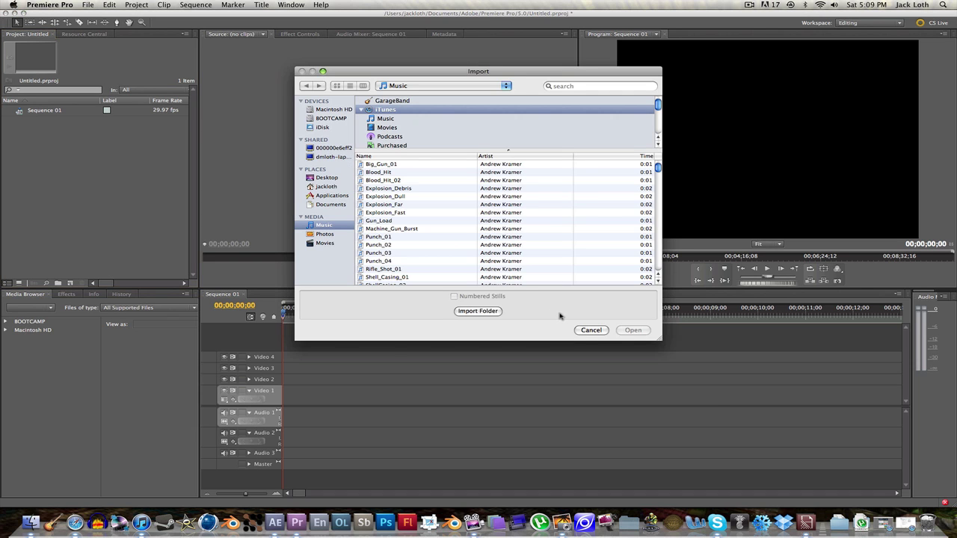
click(590, 330)
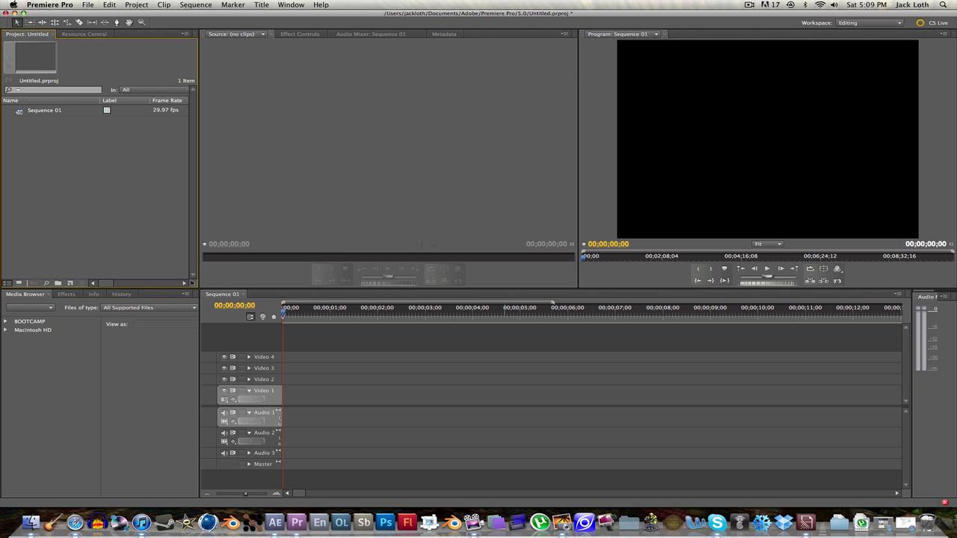
click(88, 6)
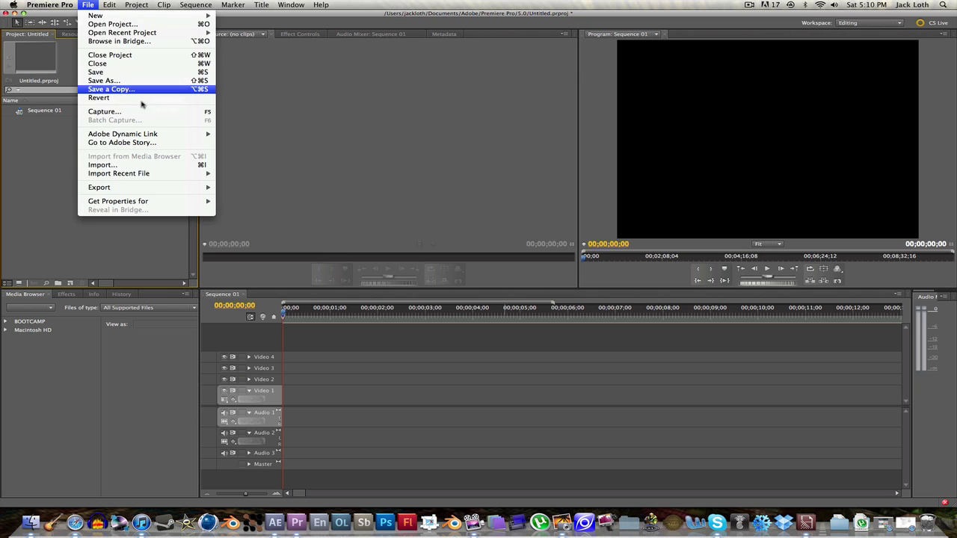
click(104, 111)
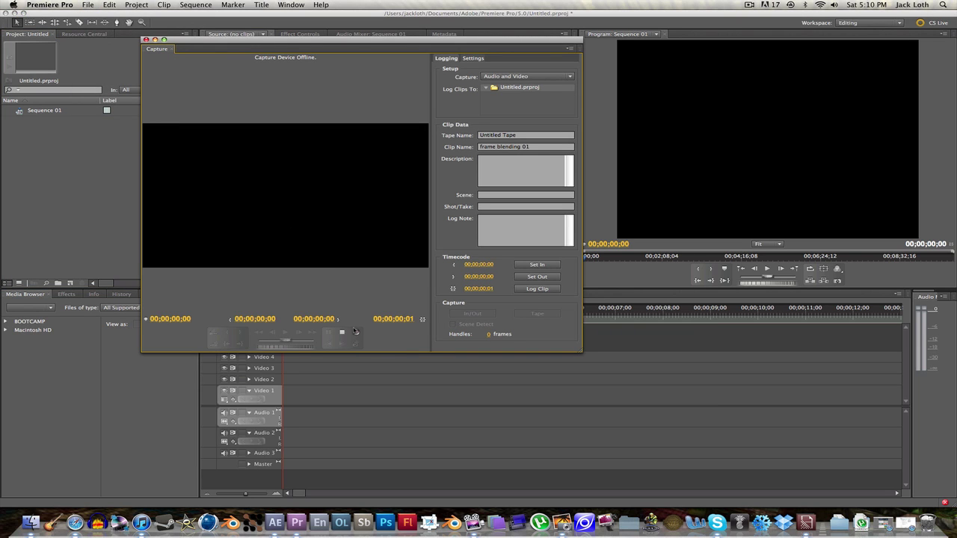
click(357, 334)
drag(182, 42, 153, 60)
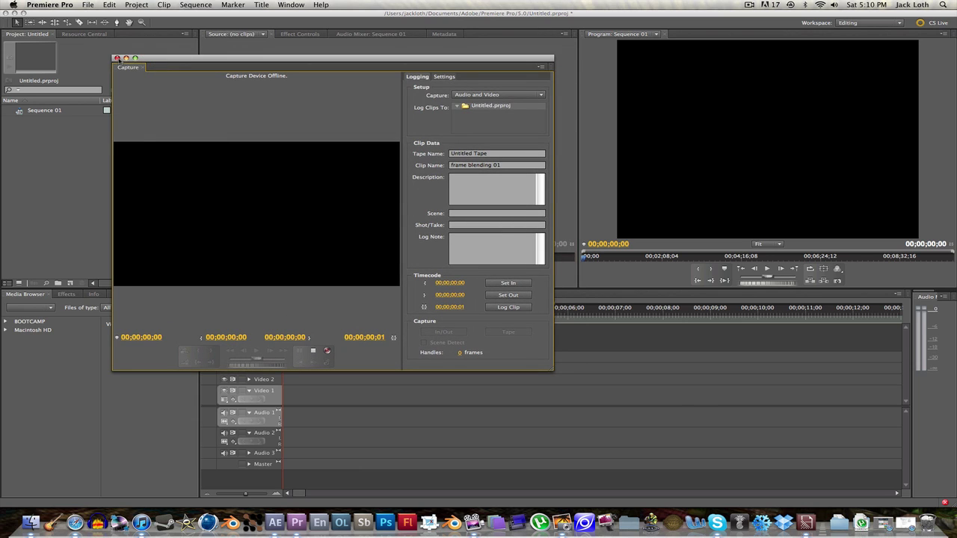
click(116, 58)
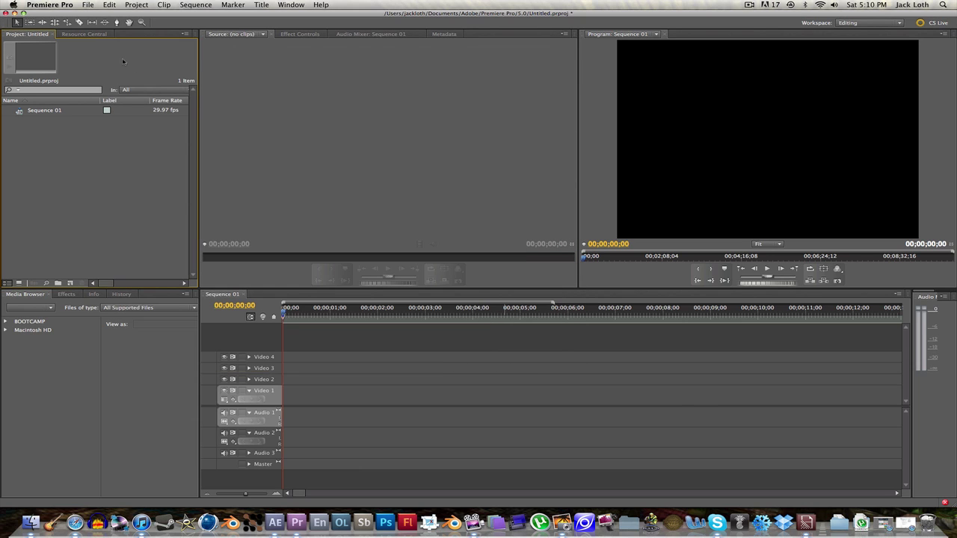
Import frame blending1.mov from the movie drafts folder into the project.
double_click(93, 168)
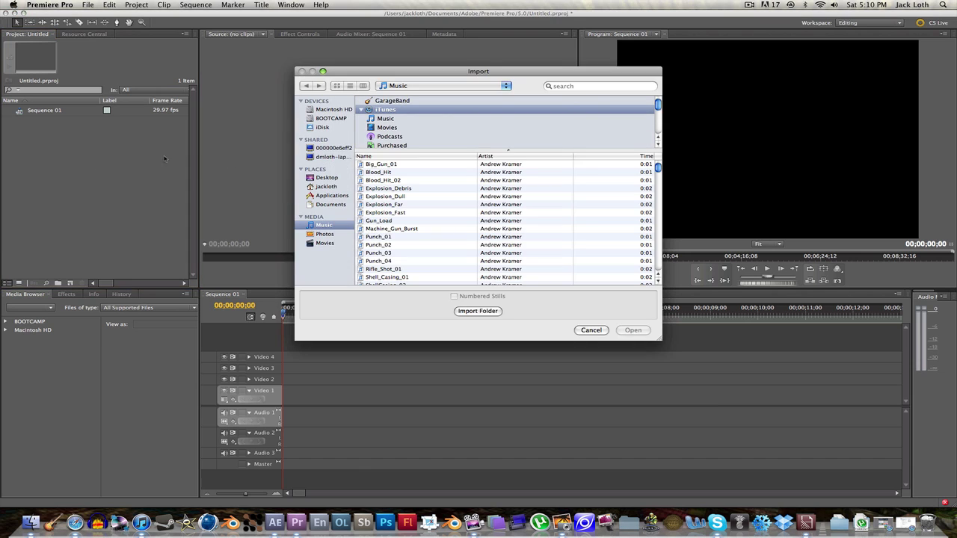
click(332, 110)
click(323, 187)
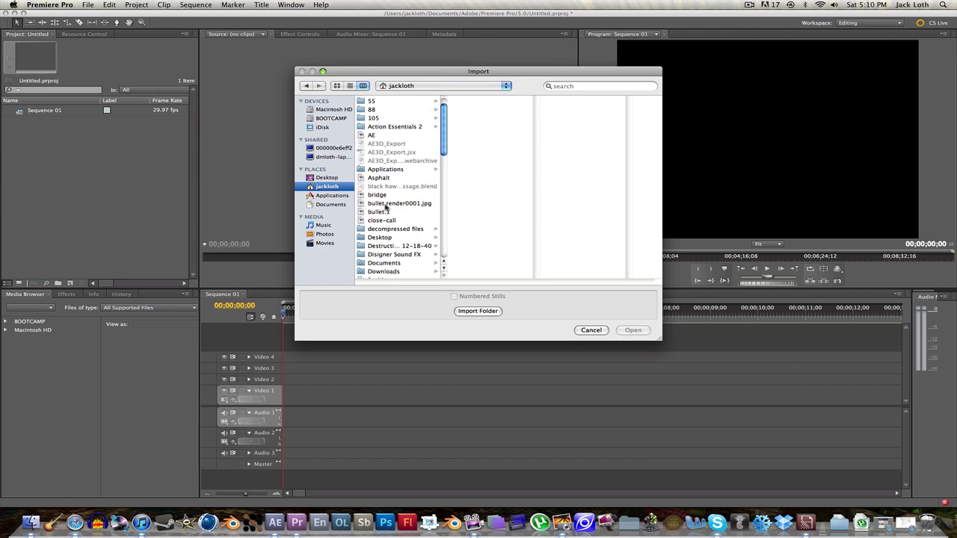
scroll(386, 213, down, 5)
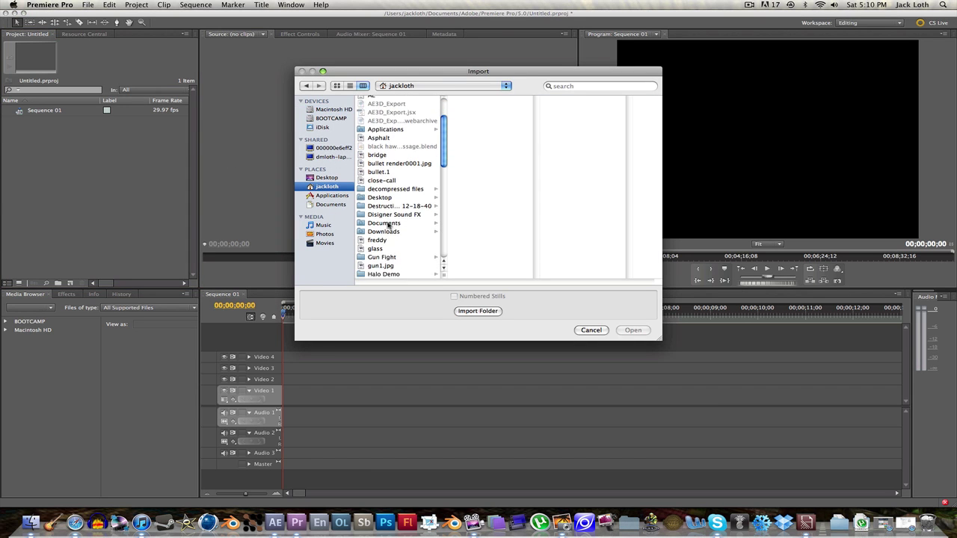
scroll(387, 224, down, 4)
click(394, 240)
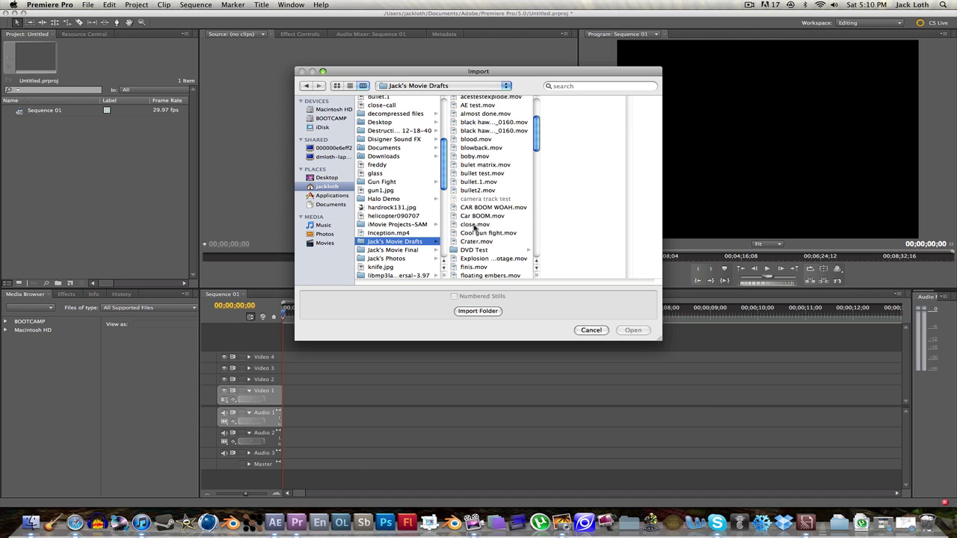
scroll(474, 227, down, 3)
click(493, 239)
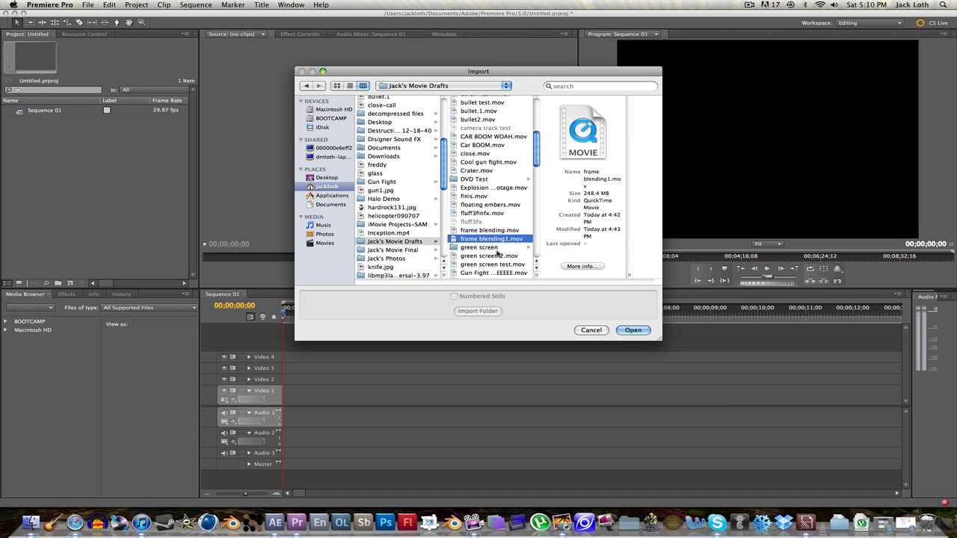
click(634, 330)
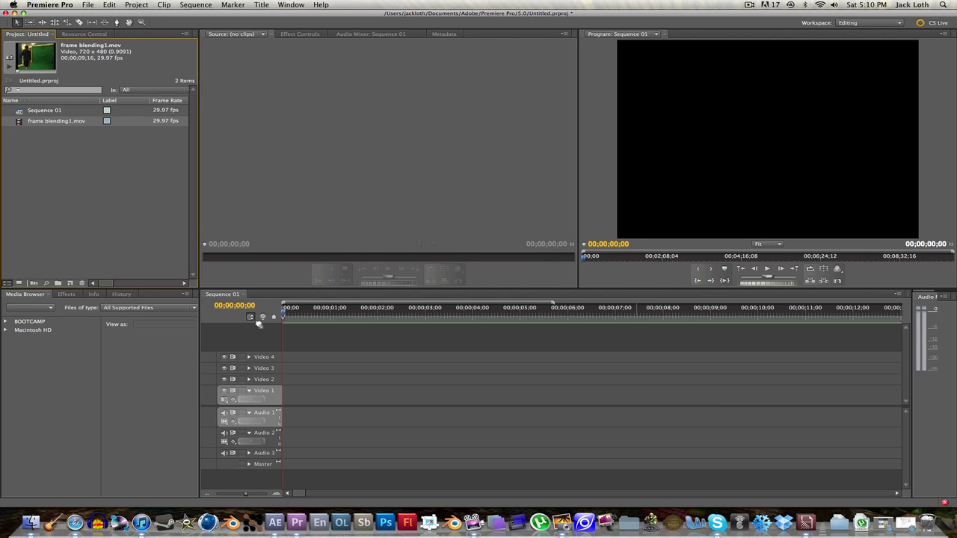
Place frame blending1.mov on the Video 1 track and play it to preview.
drag(265, 336, 283, 388)
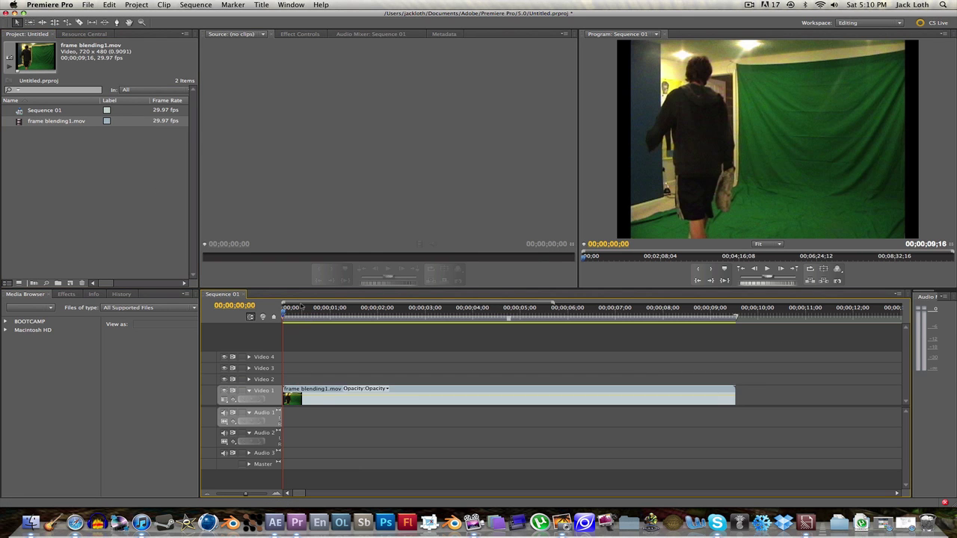
mouse_move(287, 307)
mouse_down()
mouse_move(650, 317)
mouse_move(285, 317)
mouse_up()
key(space)
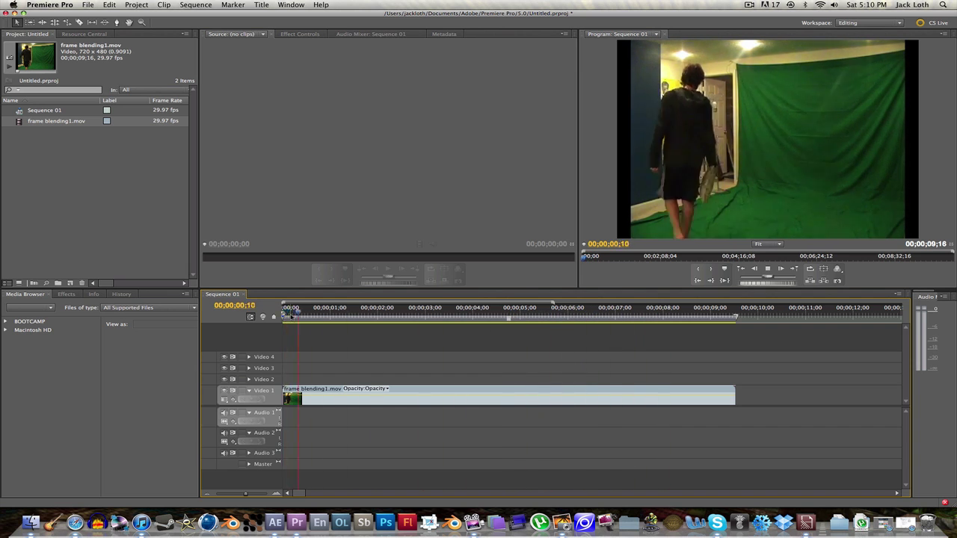
drag(361, 308, 277, 305)
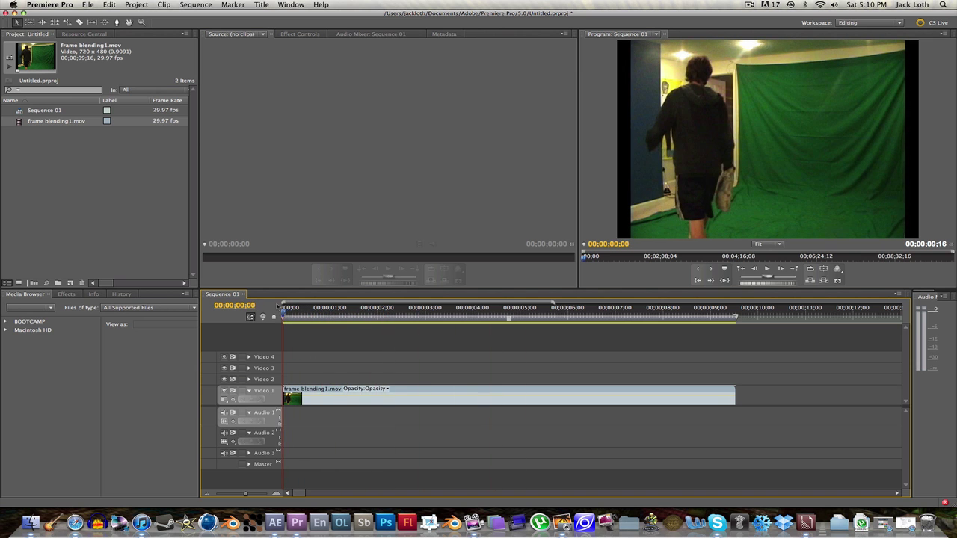
Import 01 Tom Sawyer.mp3 by searching the music library for 'tom'.
click(89, 196)
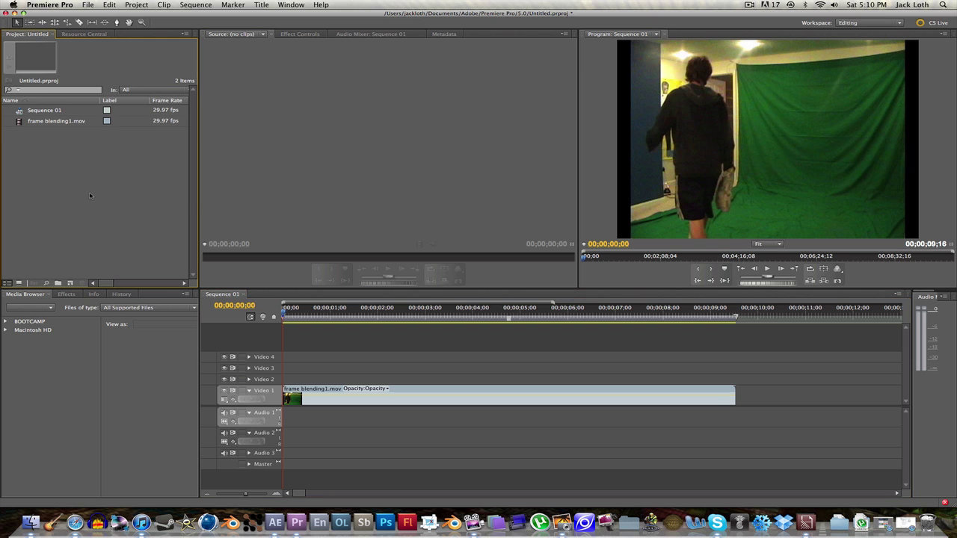
double_click(169, 218)
click(323, 225)
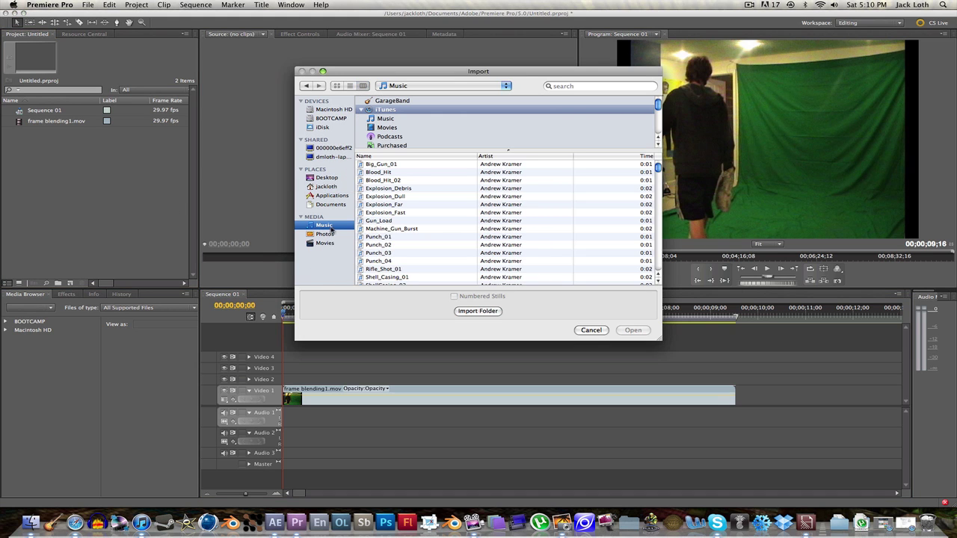
click(566, 87)
text(tom)
click(388, 164)
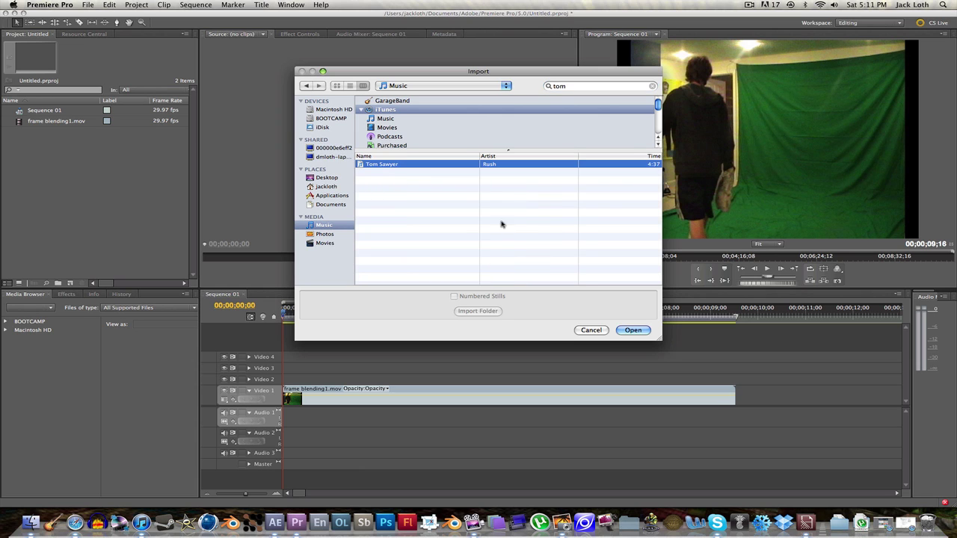
click(635, 331)
Put Tom Sawyer on Audio 1, trim it to start at the sequence beginning, and preview.
drag(32, 133, 291, 419)
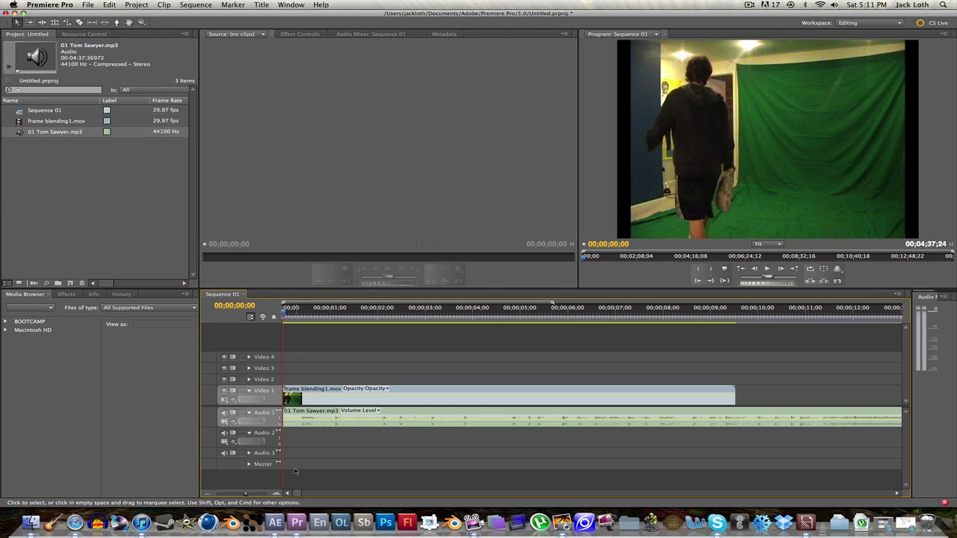
drag(245, 494, 252, 495)
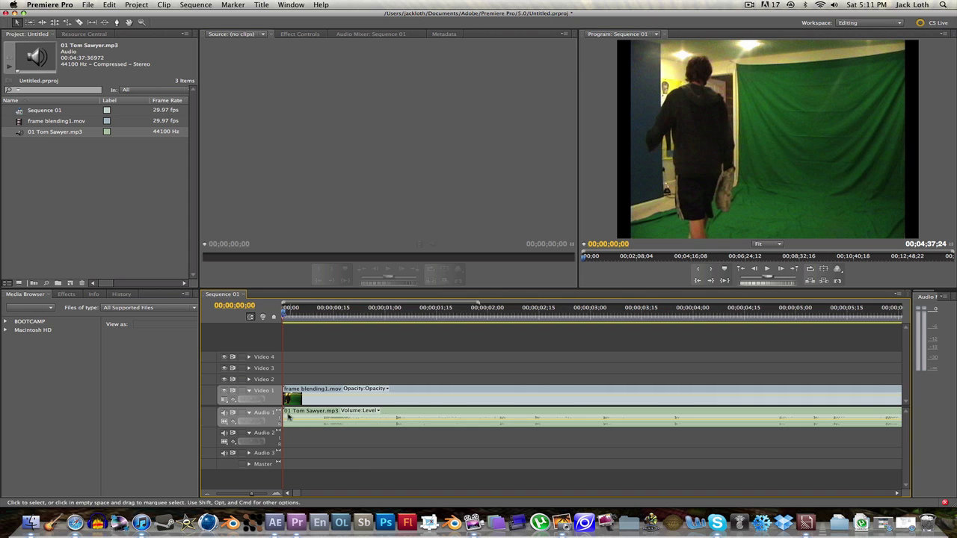
drag(284, 411, 310, 413)
click(290, 312)
drag(288, 312, 284, 313)
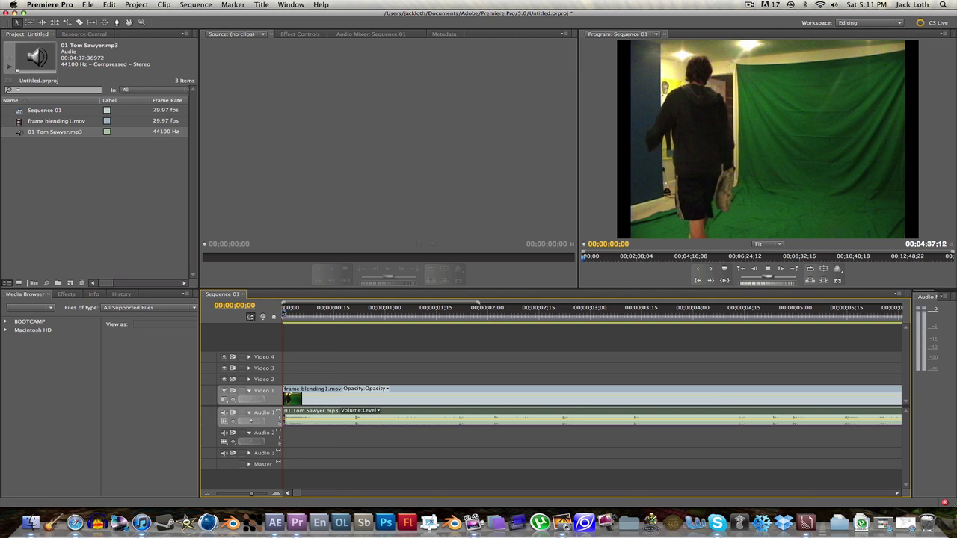
key(space)
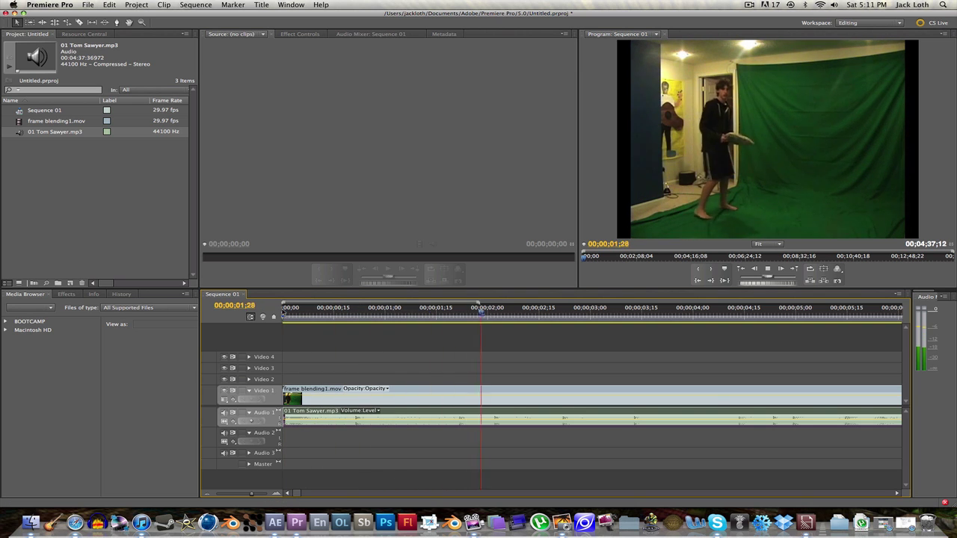
key(space)
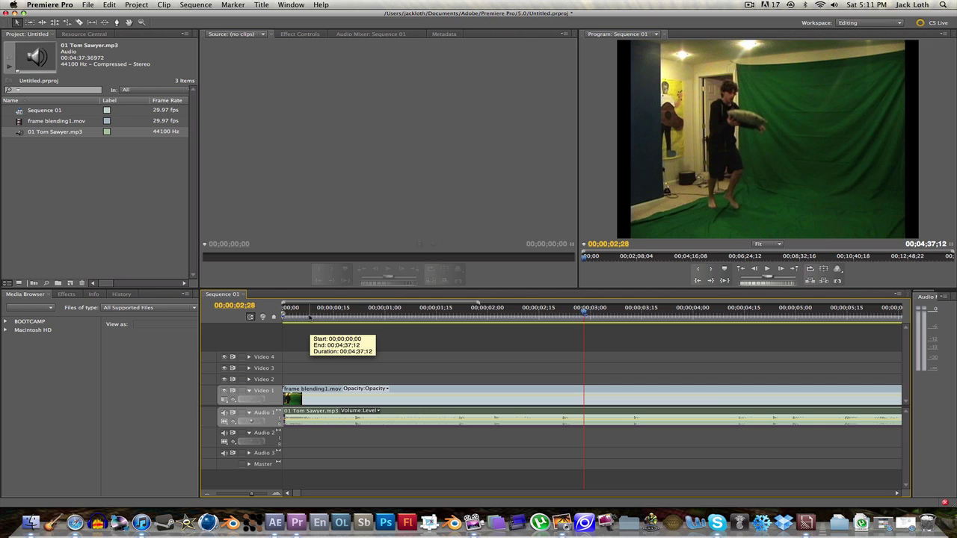
click(249, 413)
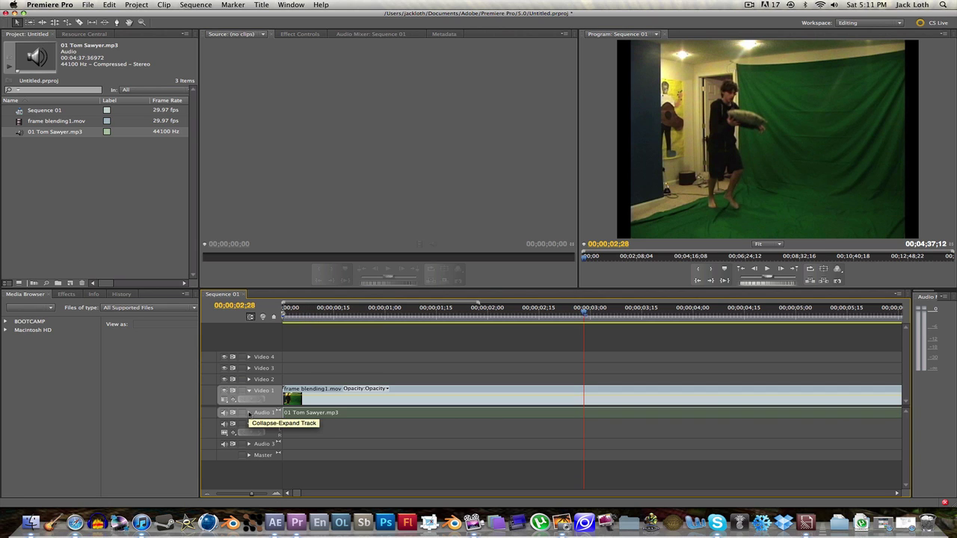
click(249, 412)
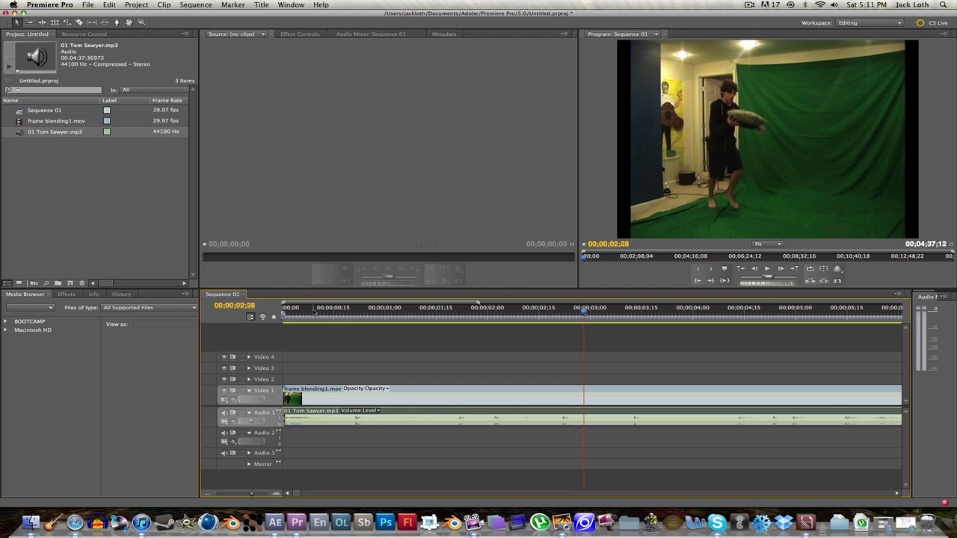
drag(314, 312, 278, 314)
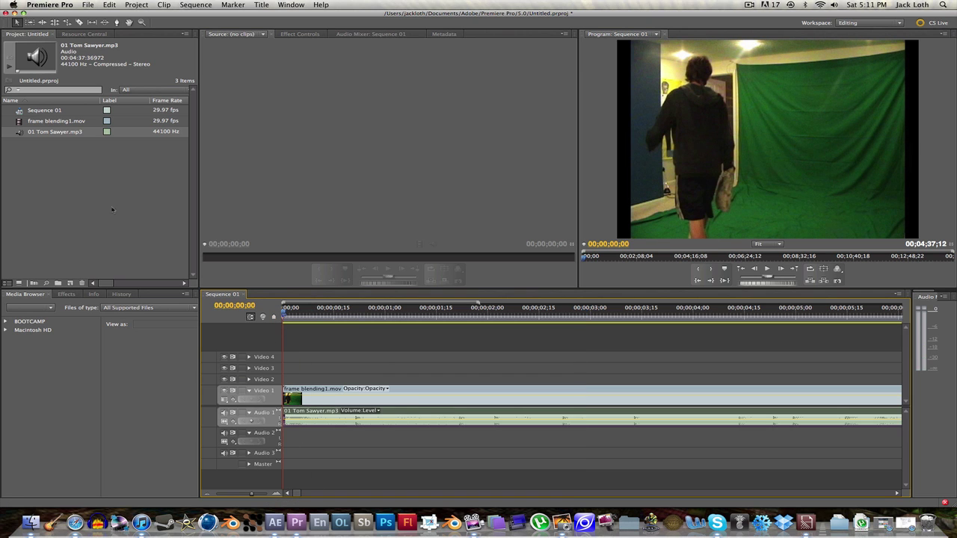
drag(414, 312, 859, 323)
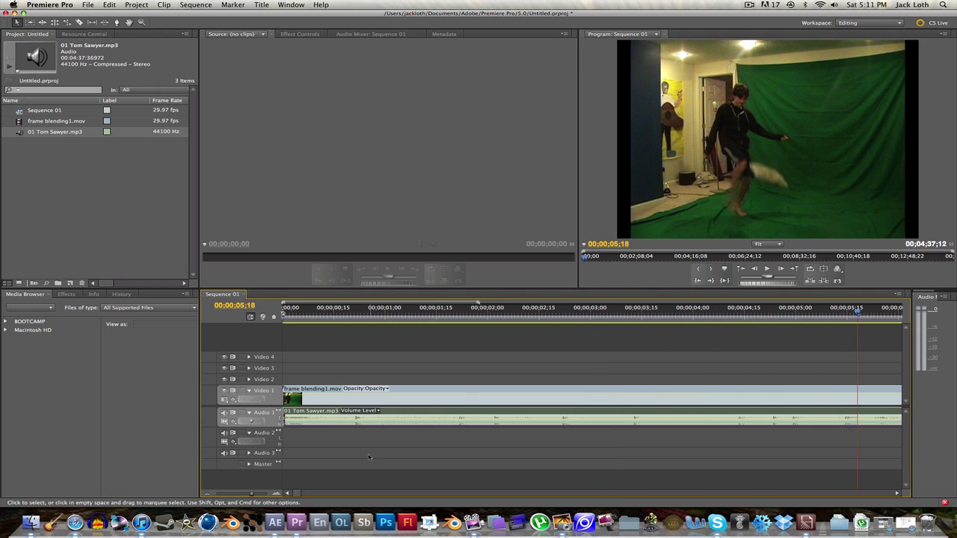
drag(252, 494, 247, 494)
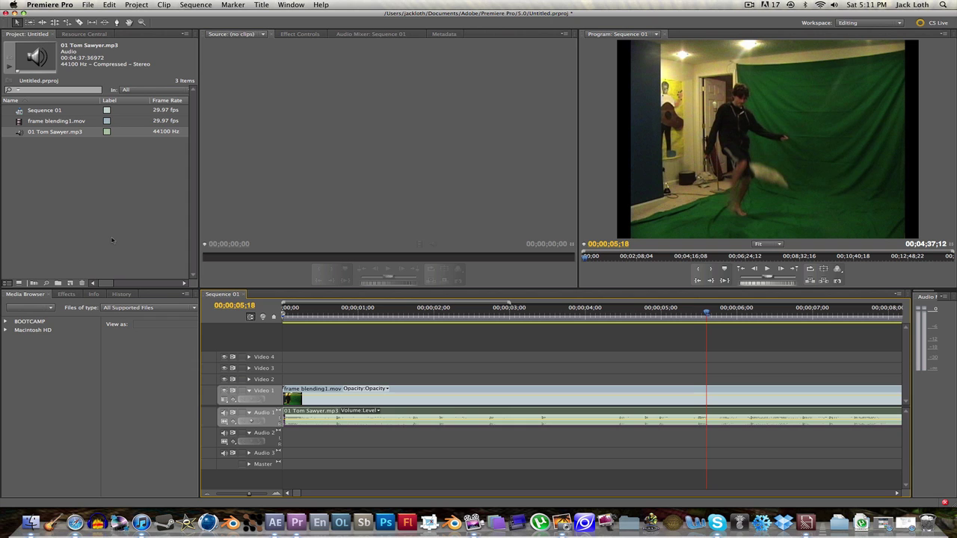
Import Bomb3.wav into the project by searching the sound files for 'bomb'.
double_click(110, 222)
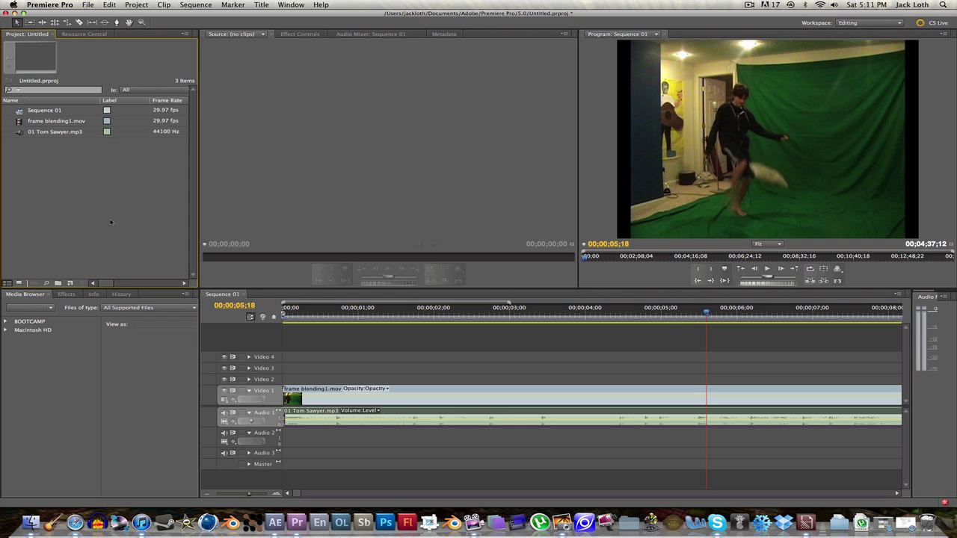
click(585, 85)
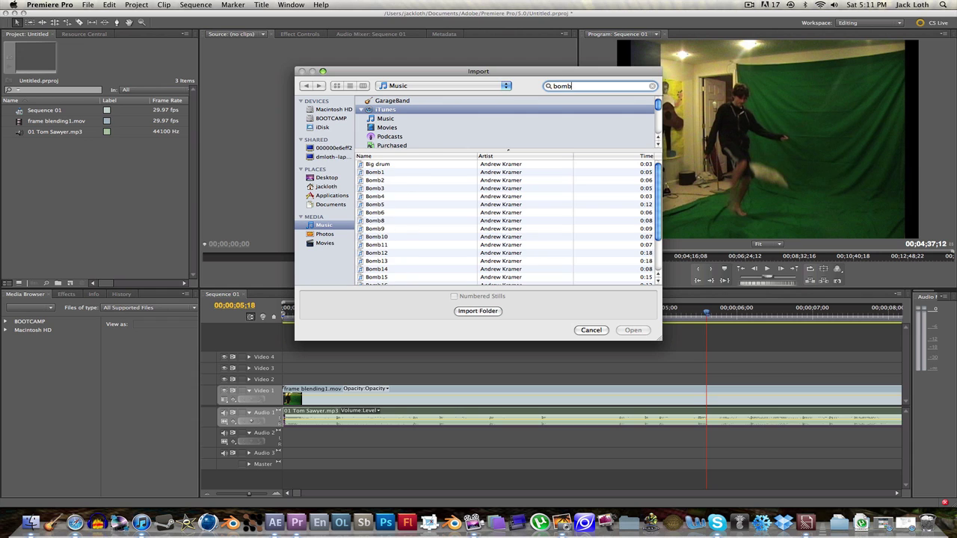
click(386, 188)
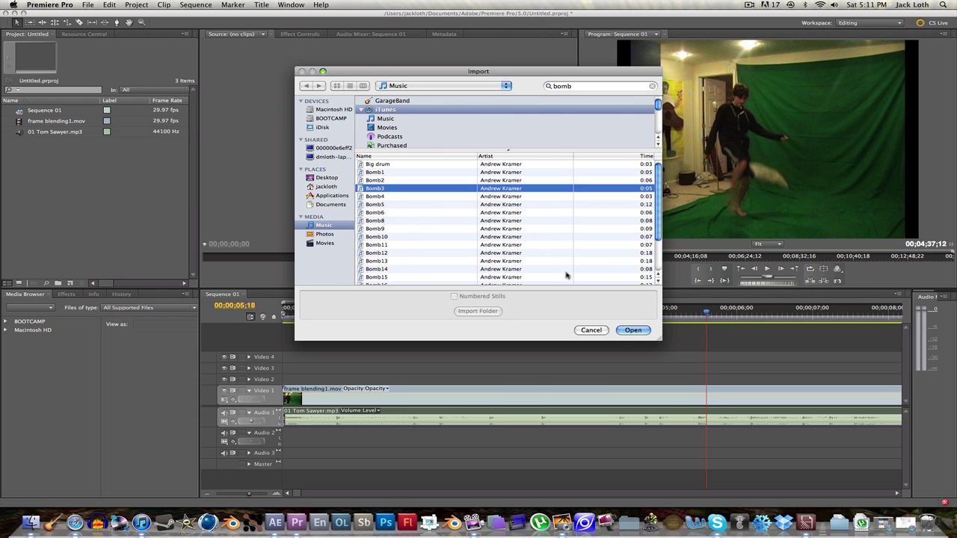
click(633, 329)
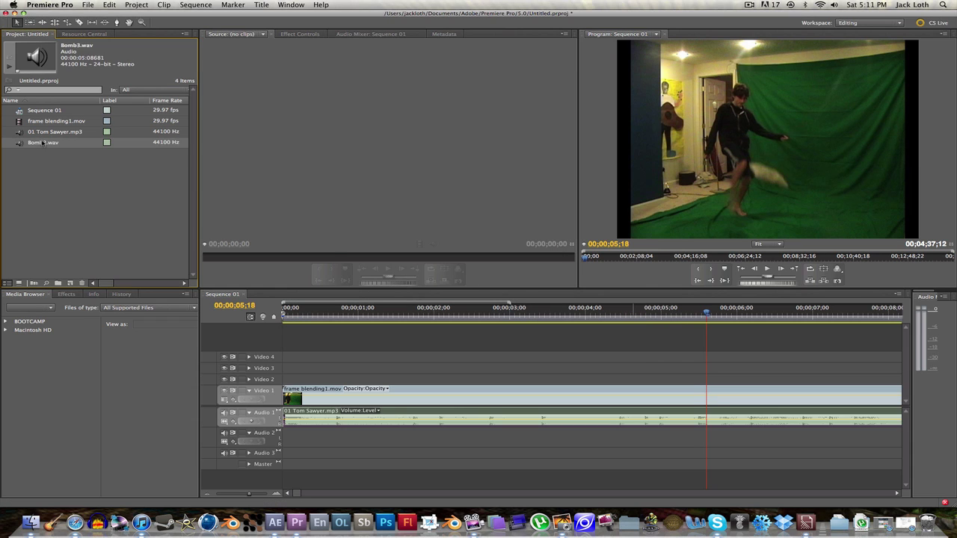
Put Bomb3.wav on Audio 2, trim its start, and preview around the 6-second kick.
drag(265, 280, 731, 449)
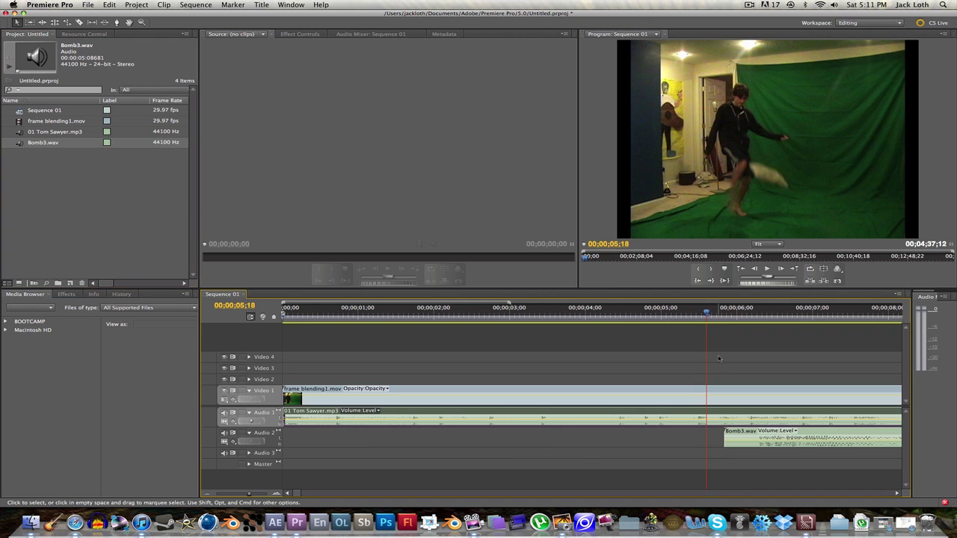
click(712, 311)
drag(712, 312, 737, 312)
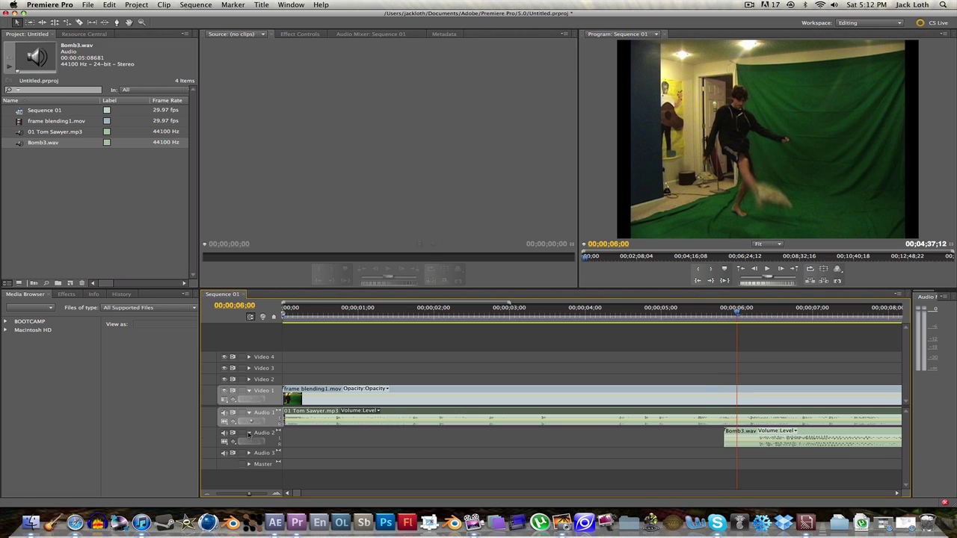
drag(729, 436, 774, 438)
key(space)
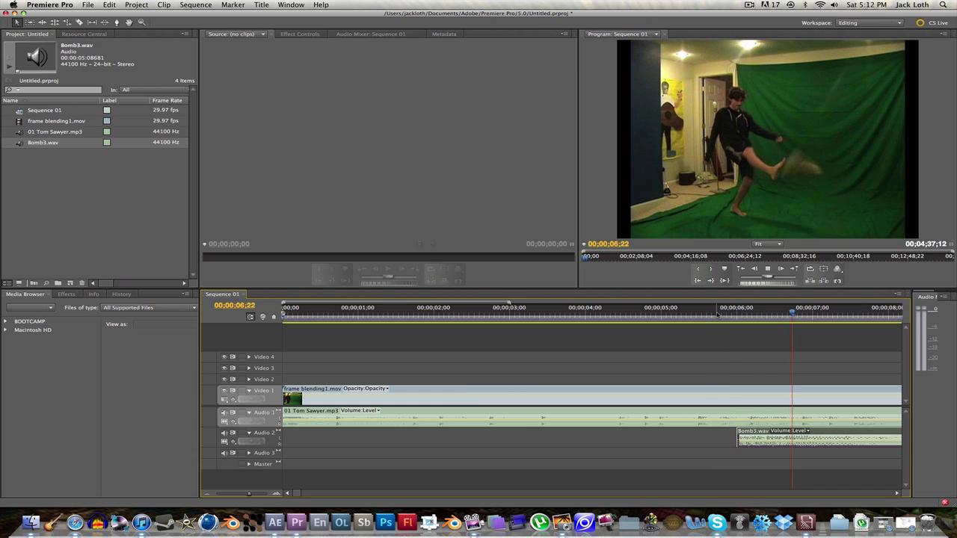
key(XF86AudioRaiseVolume)
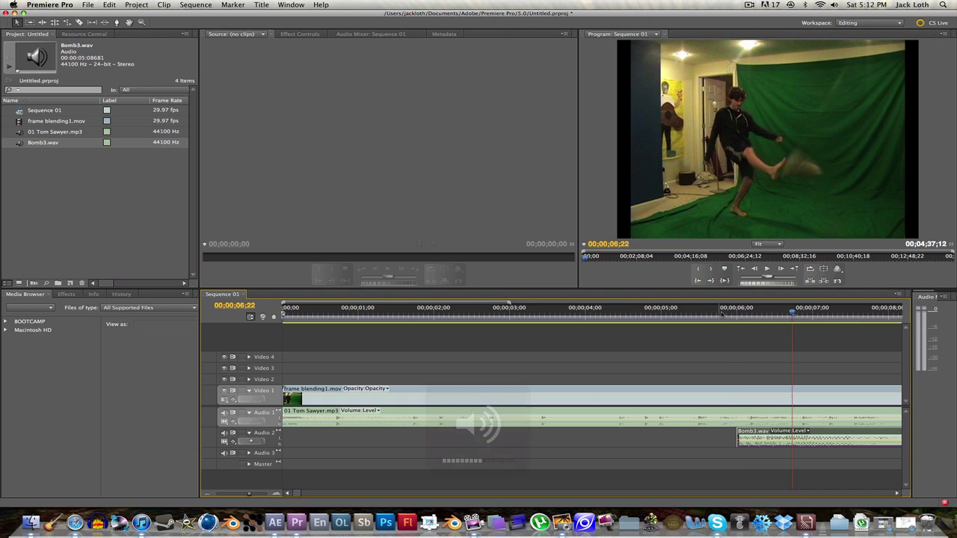
key(j)
key(l)
Slide Bomb3.wav later to line up with the kick near 00;00;06;02 and recheck playback.
mouse_move(751, 314)
mouse_down()
mouse_move(729, 315)
mouse_move(737, 316)
mouse_up()
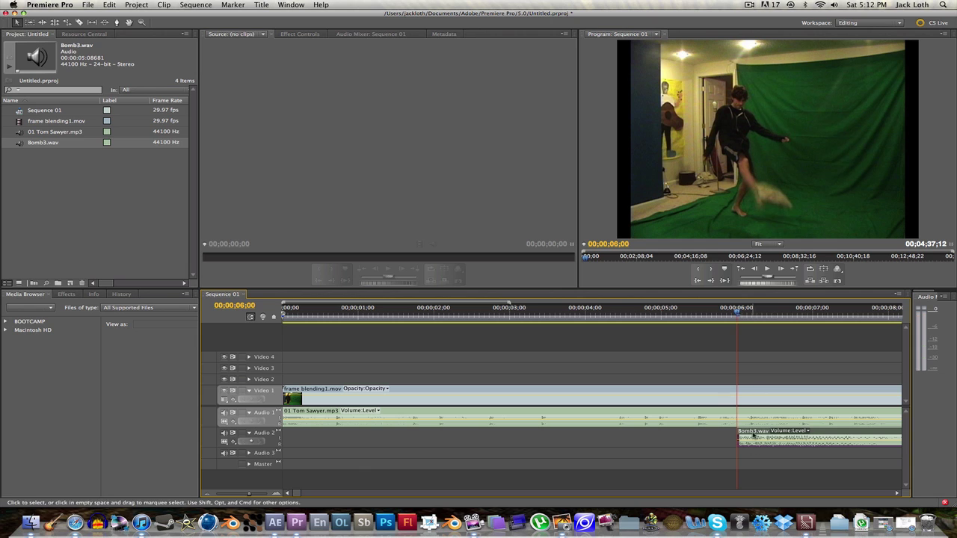
mouse_move(753, 437)
mouse_down()
mouse_move(768, 438)
mouse_move(759, 424)
mouse_up()
key(space)
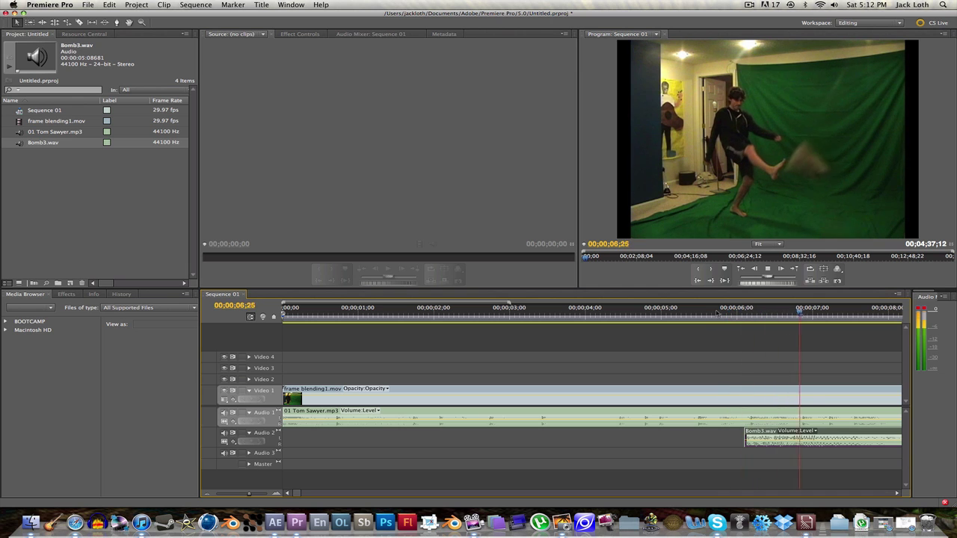
key(space)
drag(746, 312, 304, 349)
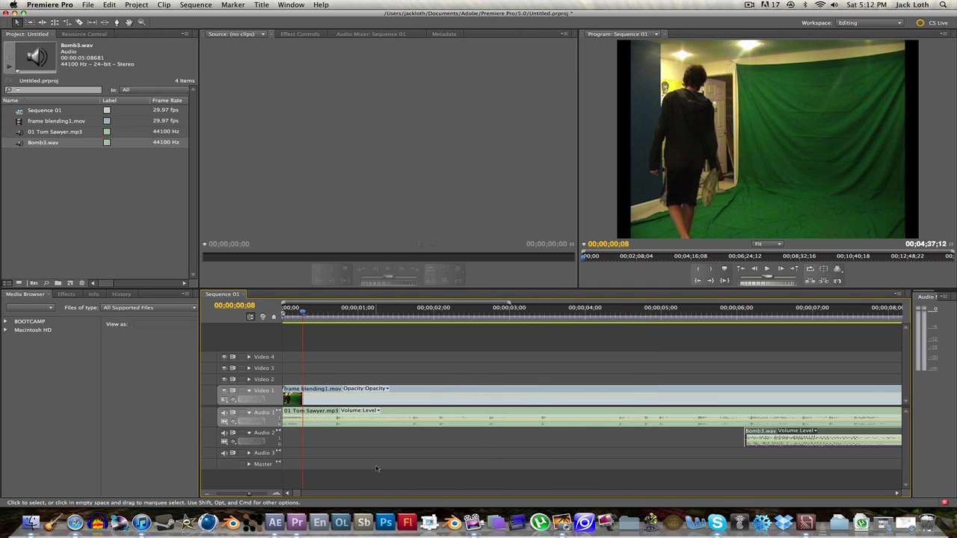
Zoom in near the video's end and park the playhead at 00;00;10;29.
click(228, 494)
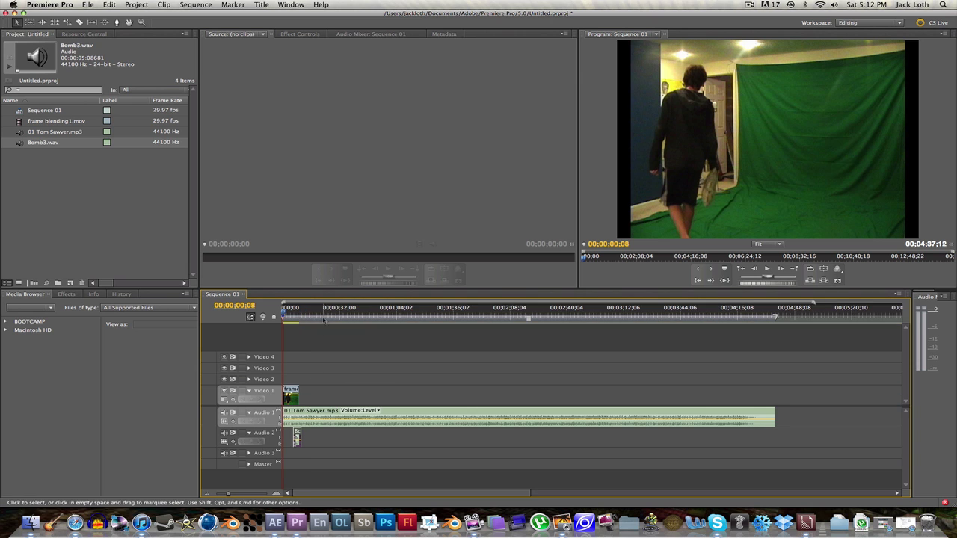
drag(286, 313, 325, 314)
key(Home)
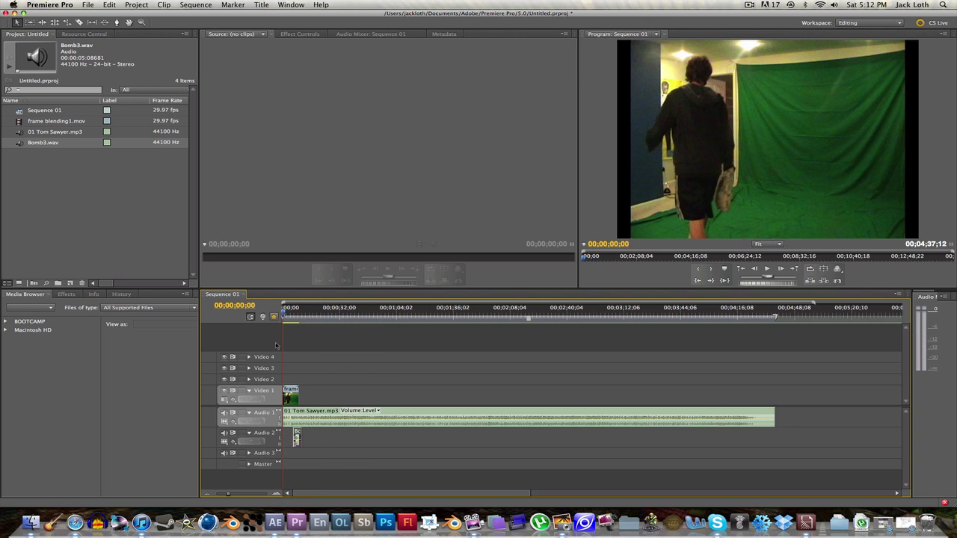
drag(228, 494, 237, 495)
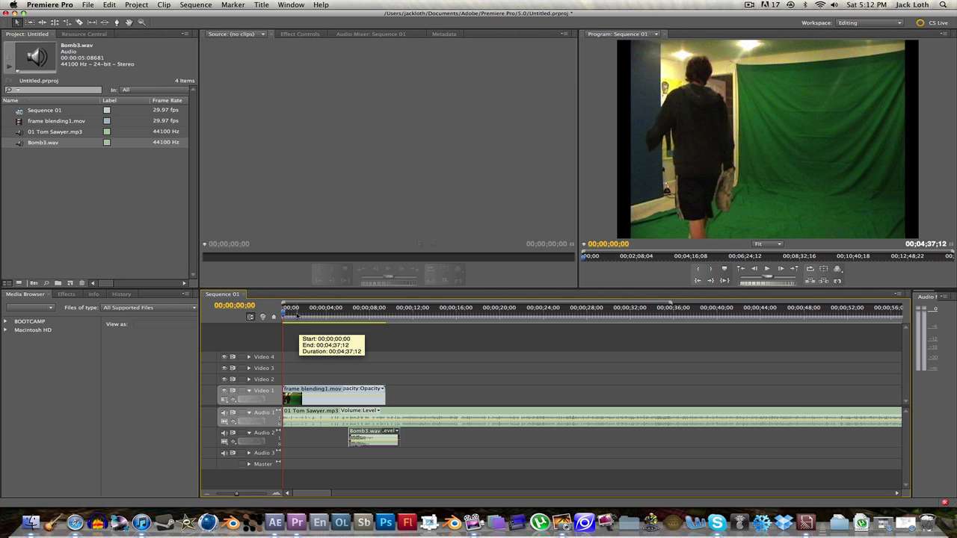
drag(293, 314, 401, 321)
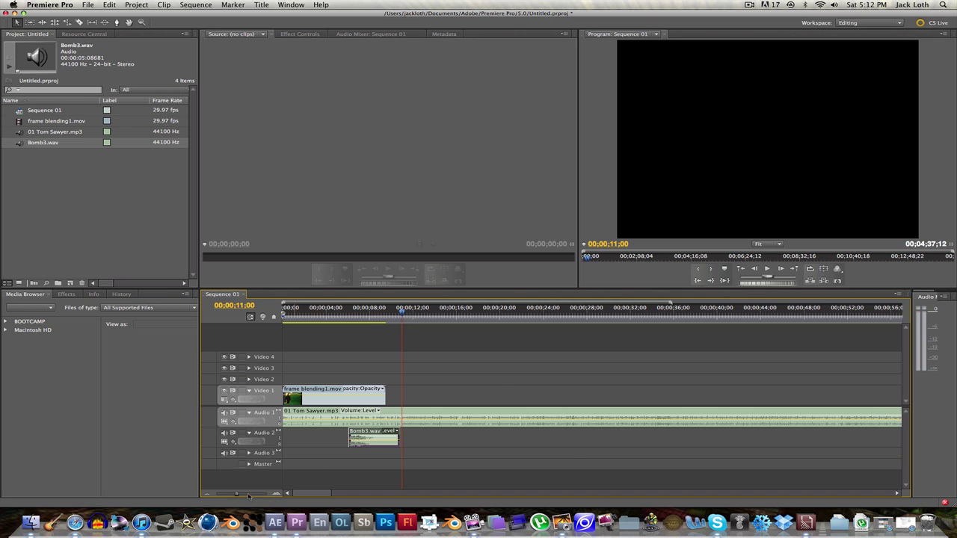
key(=)
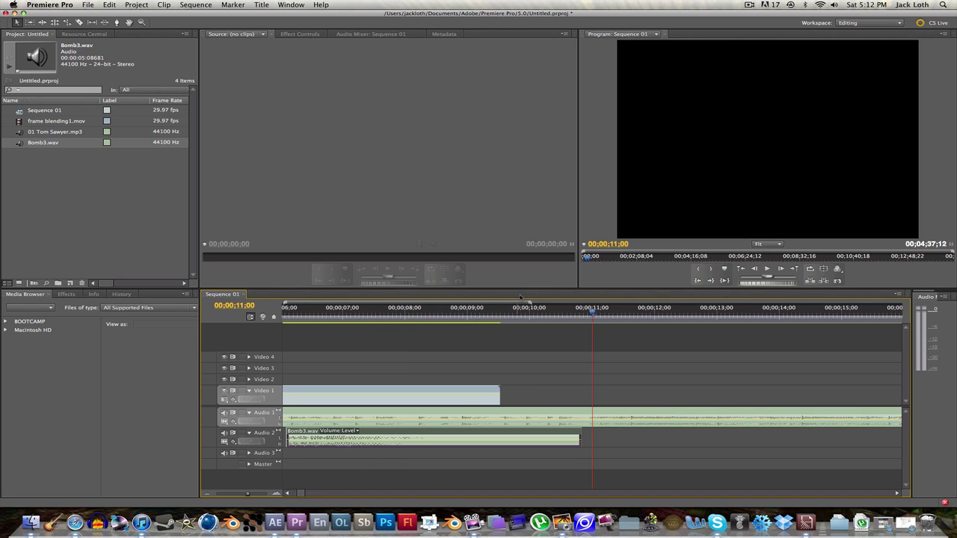
click(589, 315)
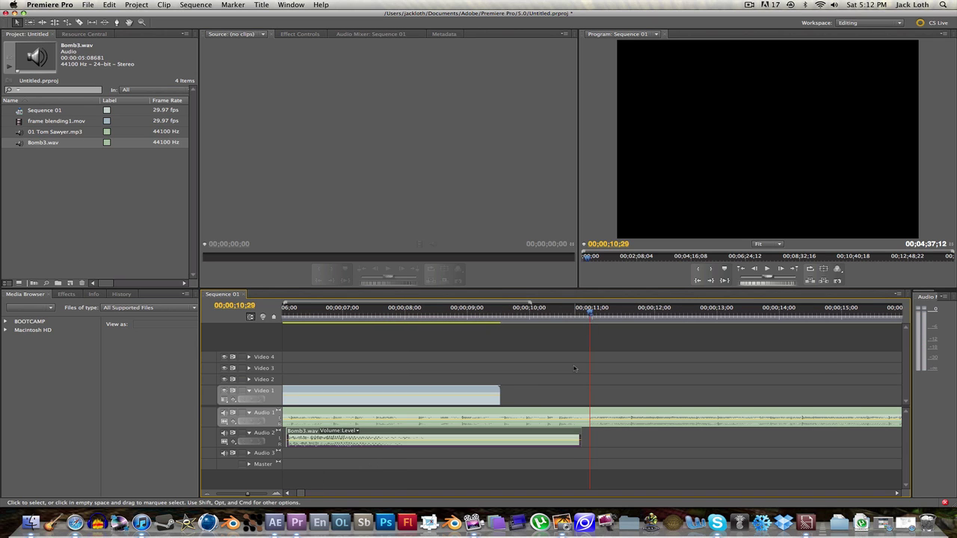
Create a new Default Still title, accepting the name Title 01.
click(263, 4)
mouse_move(267, 16)
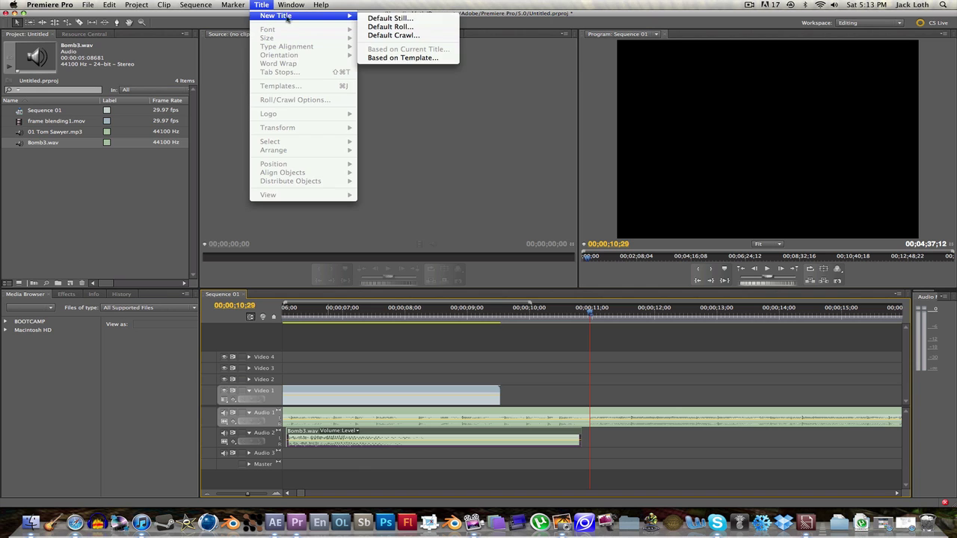
click(387, 20)
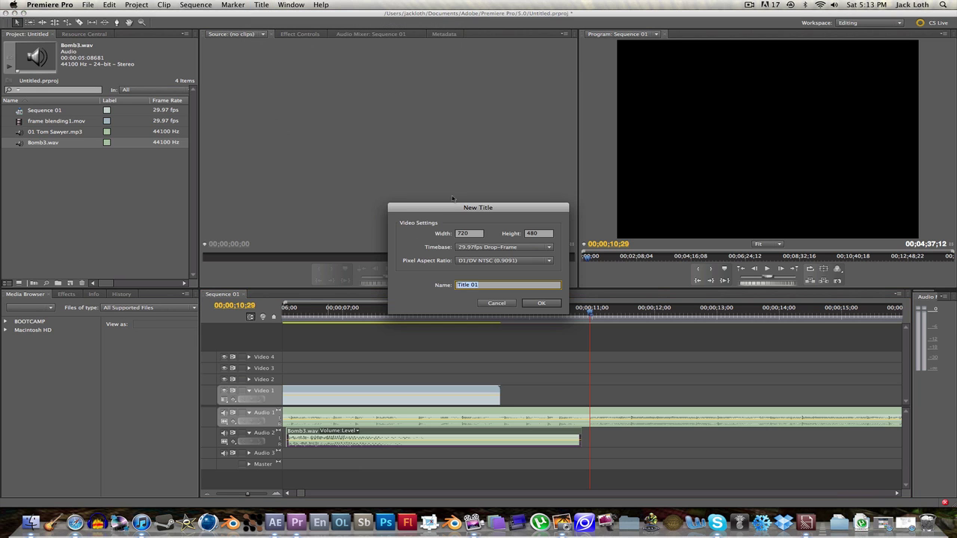
click(541, 303)
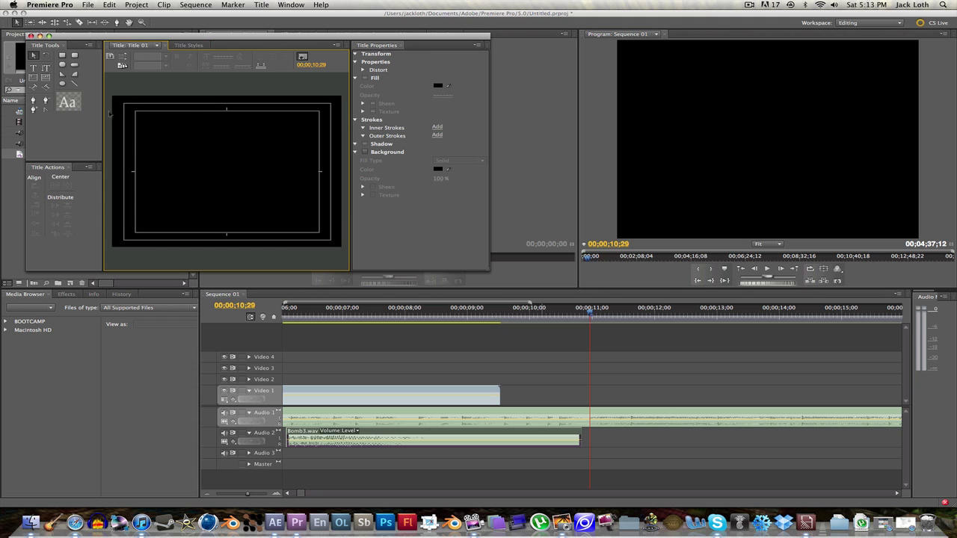
Type 'Thanks' and 'For Watching' on two centred lines with the Type tool.
key(t)
click(210, 142)
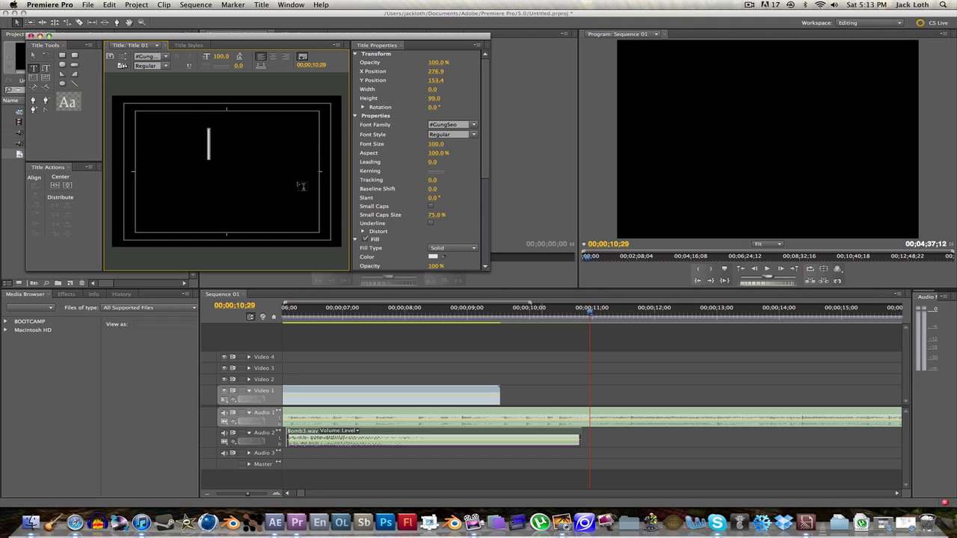
text(Thanks)
key(Return)
text(For Wat)
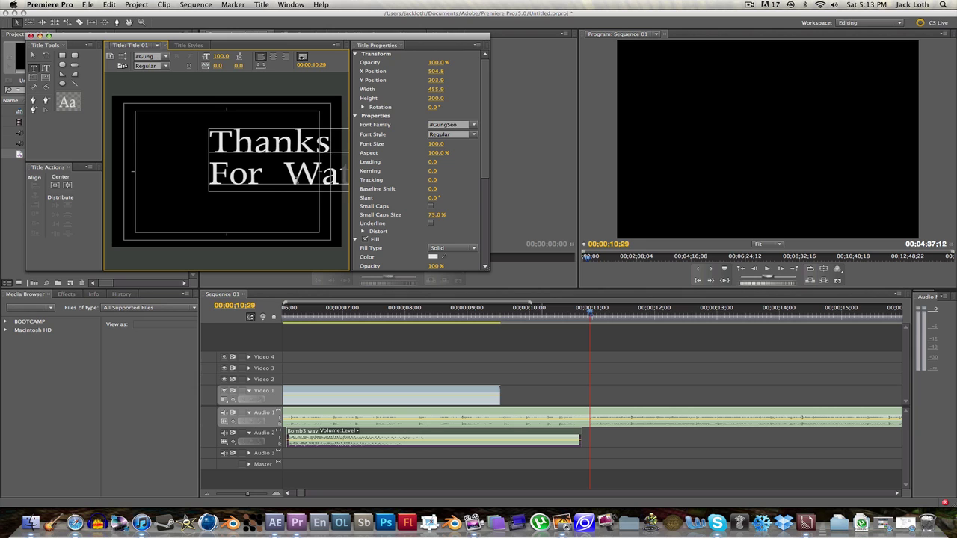
click(273, 56)
Resize the title text slightly and move it lower on the canvas.
click(33, 56)
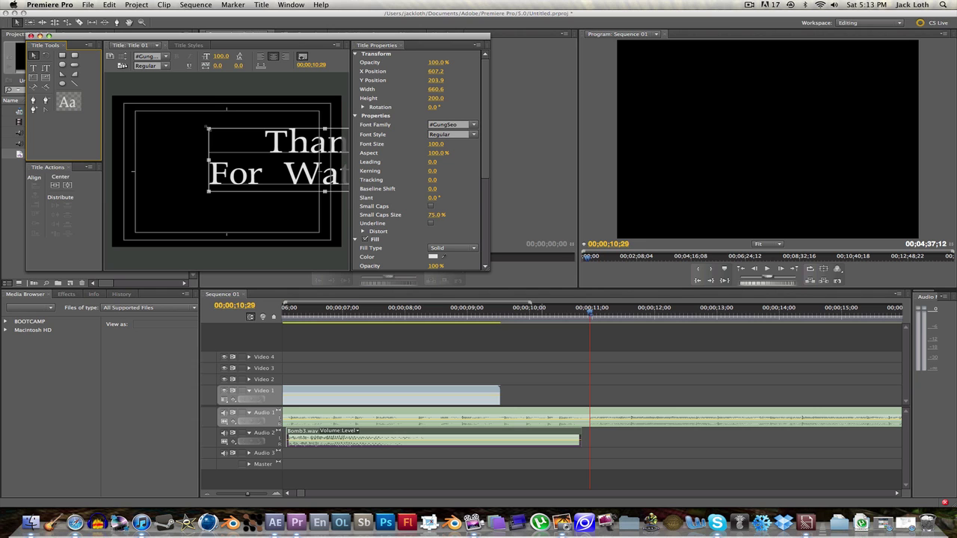
mouse_move(209, 129)
mouse_down()
mouse_move(266, 143)
mouse_move(225, 155)
mouse_move(140, 141)
mouse_move(161, 145)
mouse_move(199, 111)
mouse_move(193, 140)
mouse_up()
key(super+z)
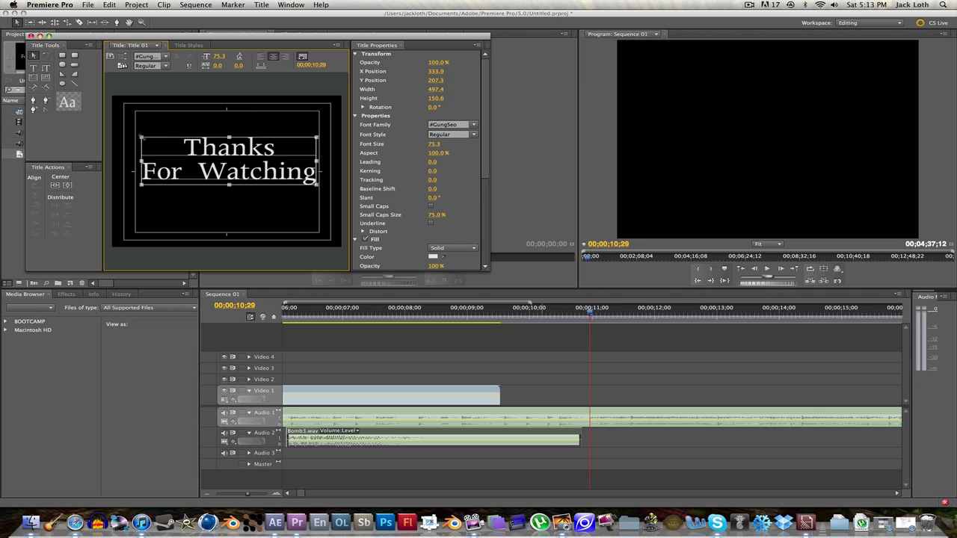
drag(140, 137, 144, 139)
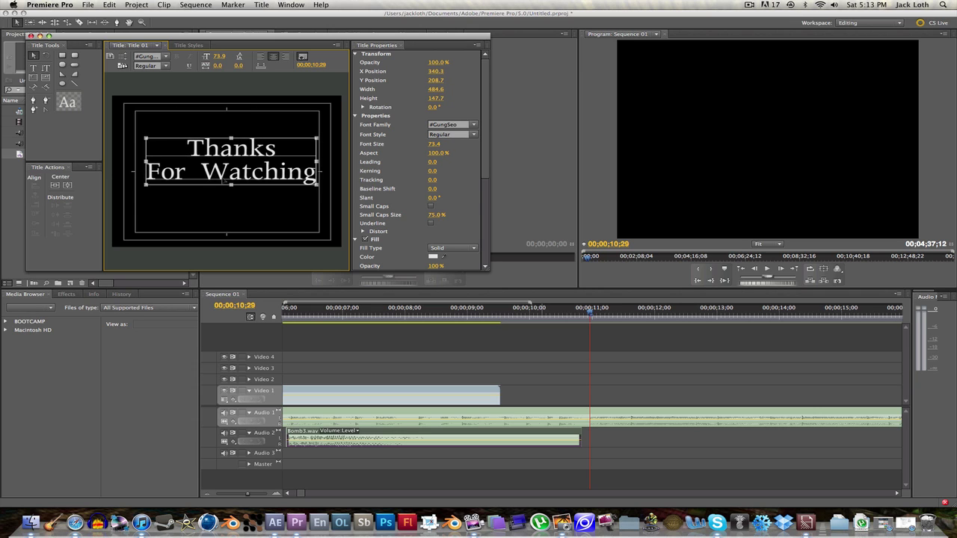
drag(224, 169, 221, 177)
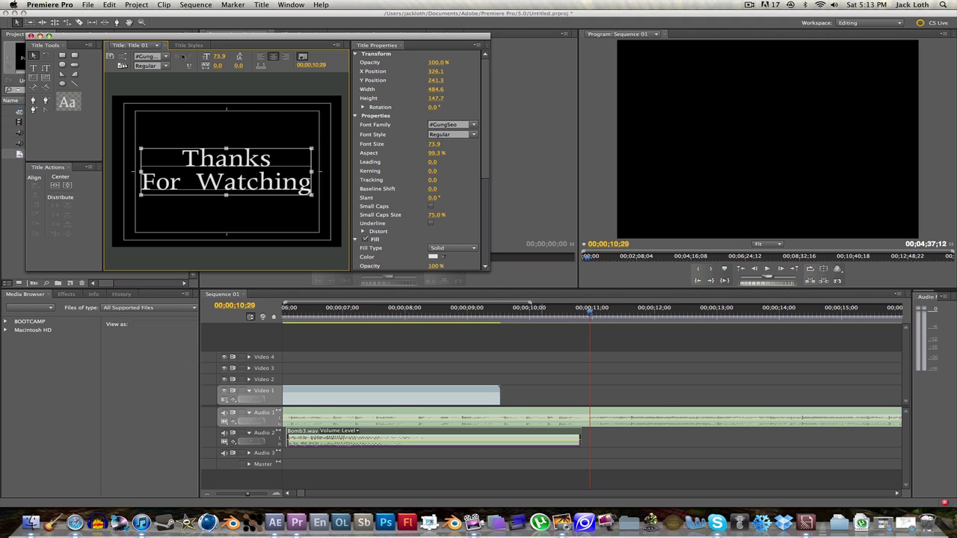
Apply the Rosewood Black style to the text and close the Titler.
click(190, 47)
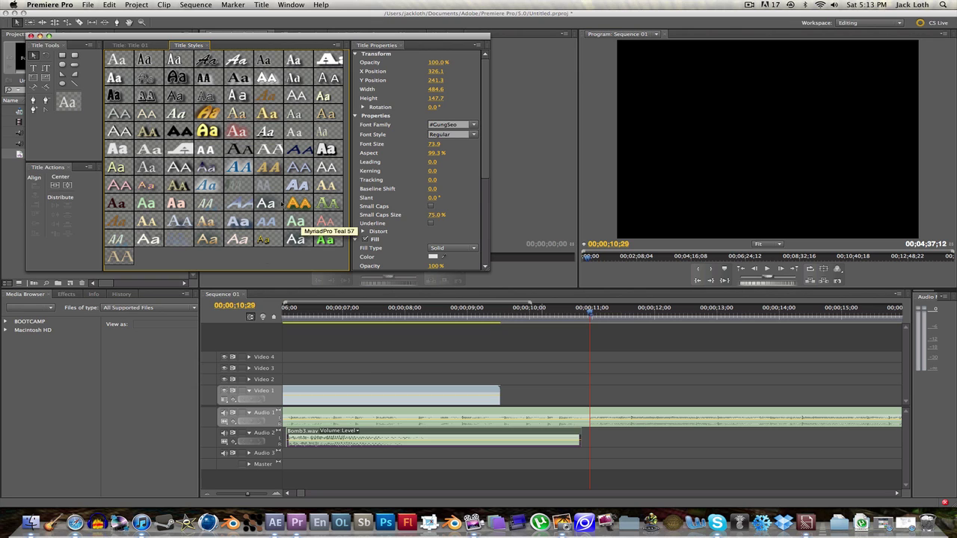
click(146, 96)
click(131, 45)
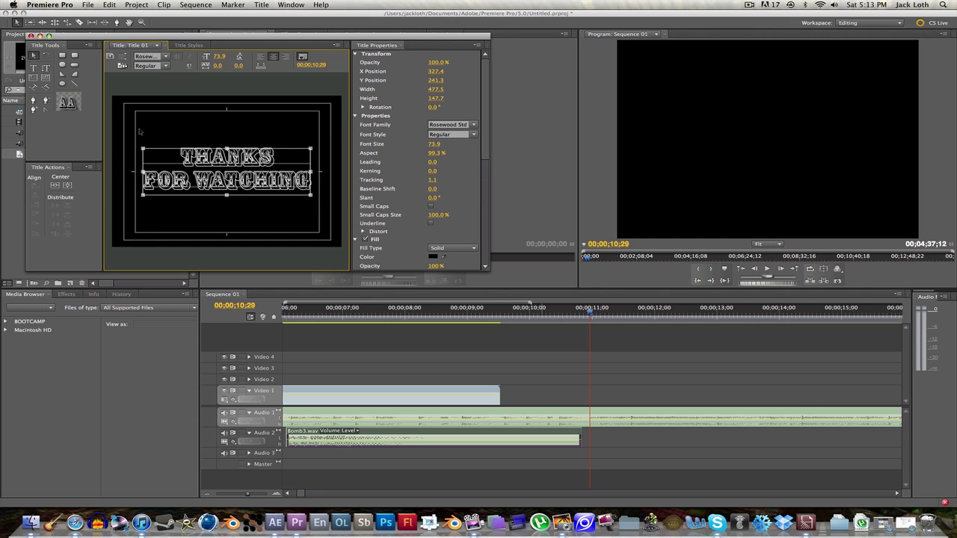
click(31, 35)
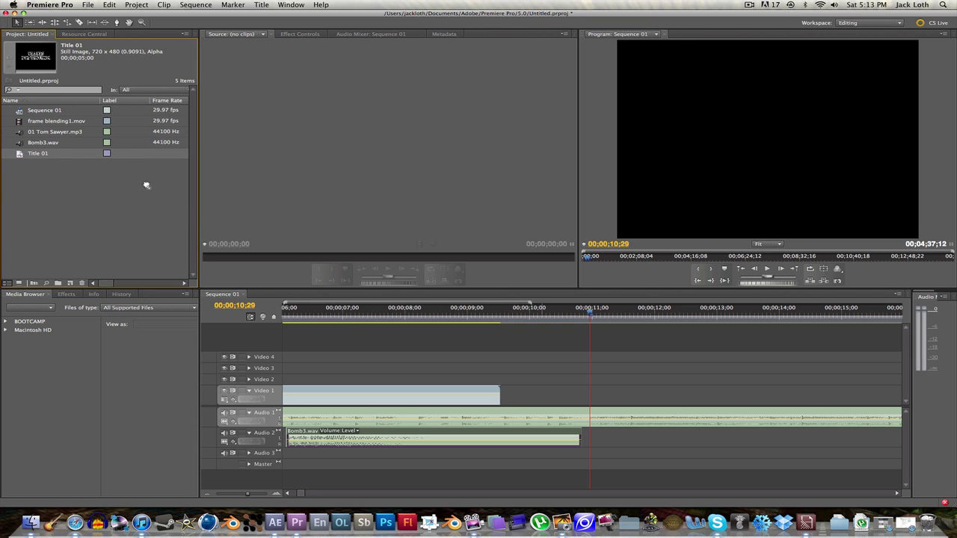
Place Title 01 on Video 2 at 00;00;11;00 and play the sequence from the start.
drag(172, 200, 600, 384)
drag(590, 311, 284, 310)
click(697, 281)
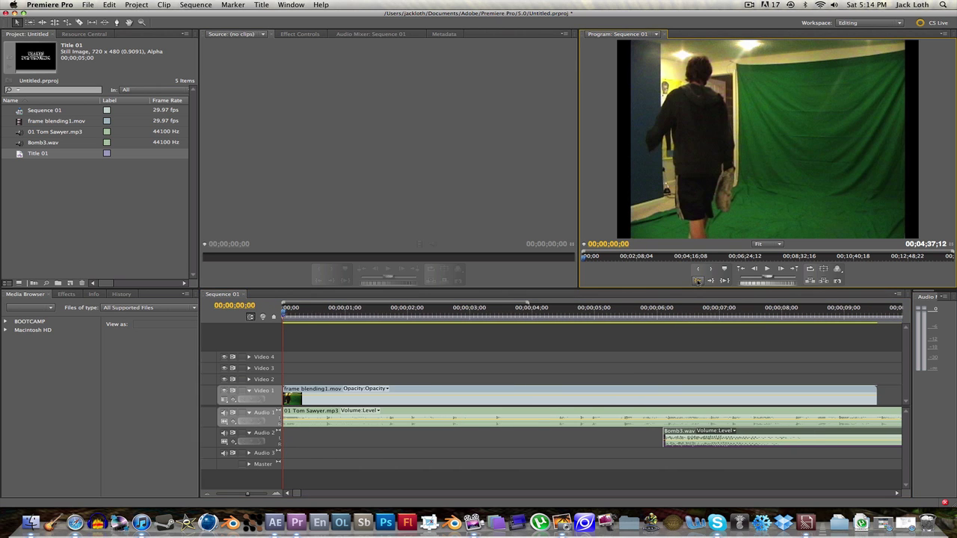
key(space)
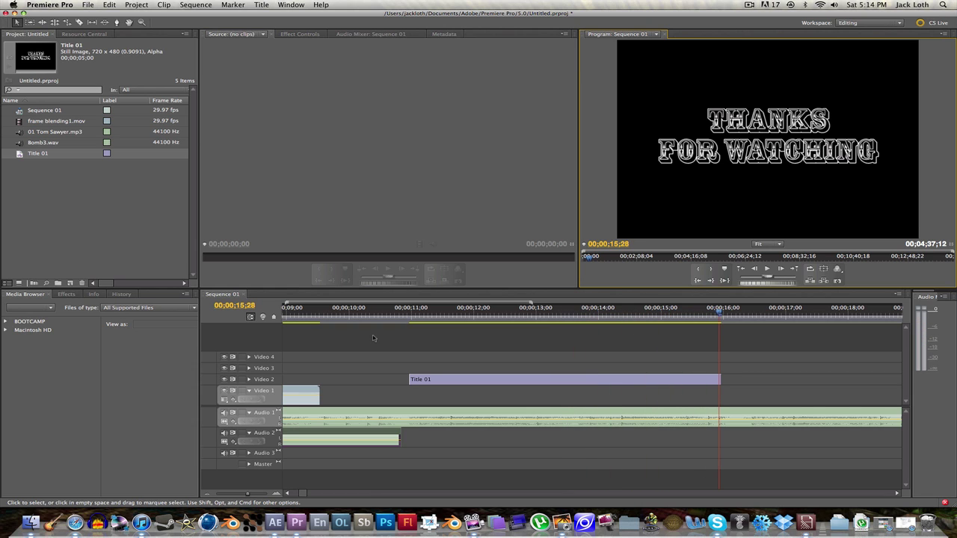
Step frame by frame to find the title's last frame near 00;00;15;28.
click(722, 315)
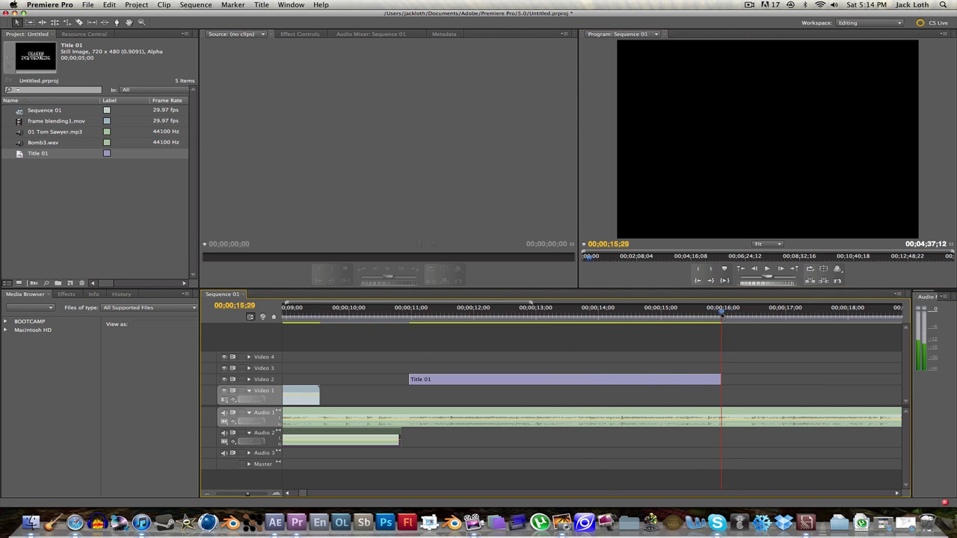
key(Left)
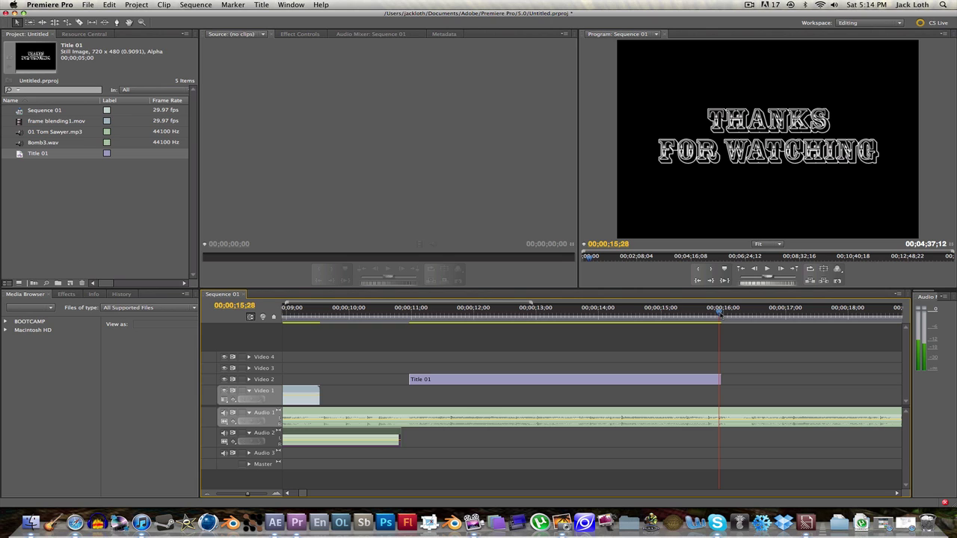
key(Right)
key(Left)
key(Right)
key(Left)
click(87, 4)
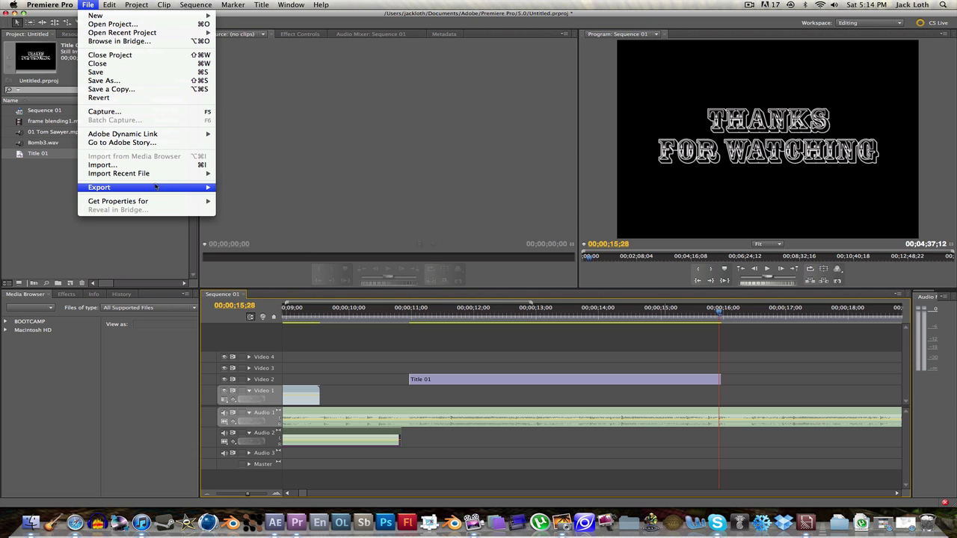
Open Export Media settings and set the out point at 00;00;15;28, keeping Fit preview zoom.
mouse_move(185, 192)
click(229, 189)
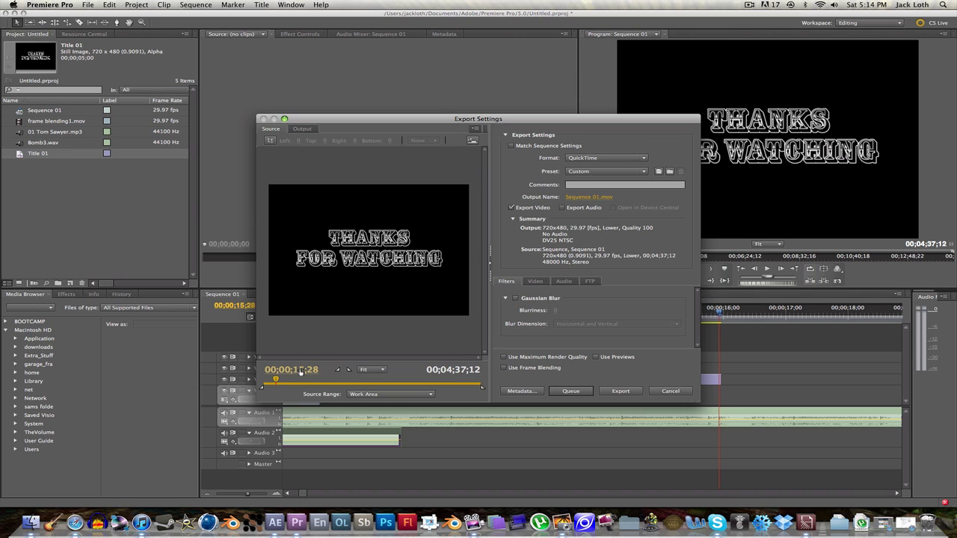
click(349, 370)
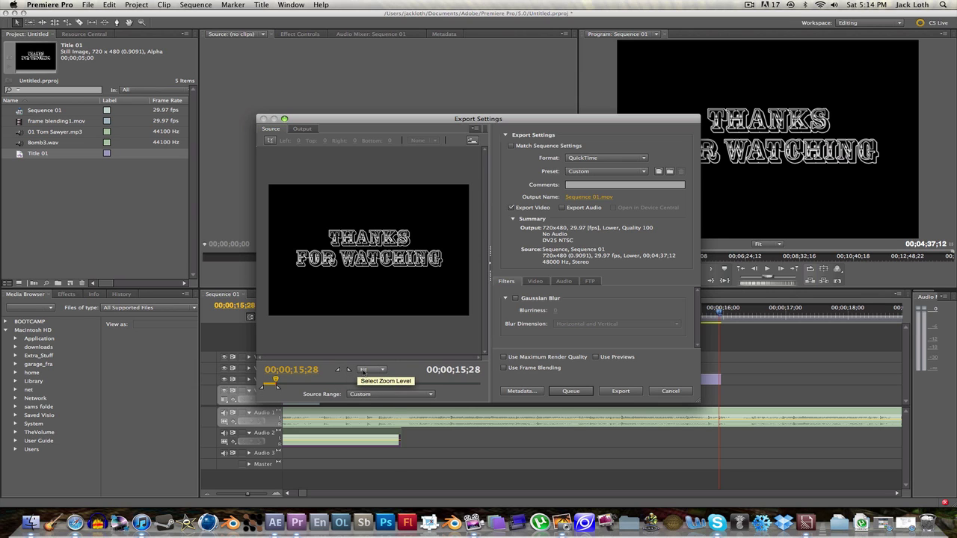
click(364, 370)
click(404, 370)
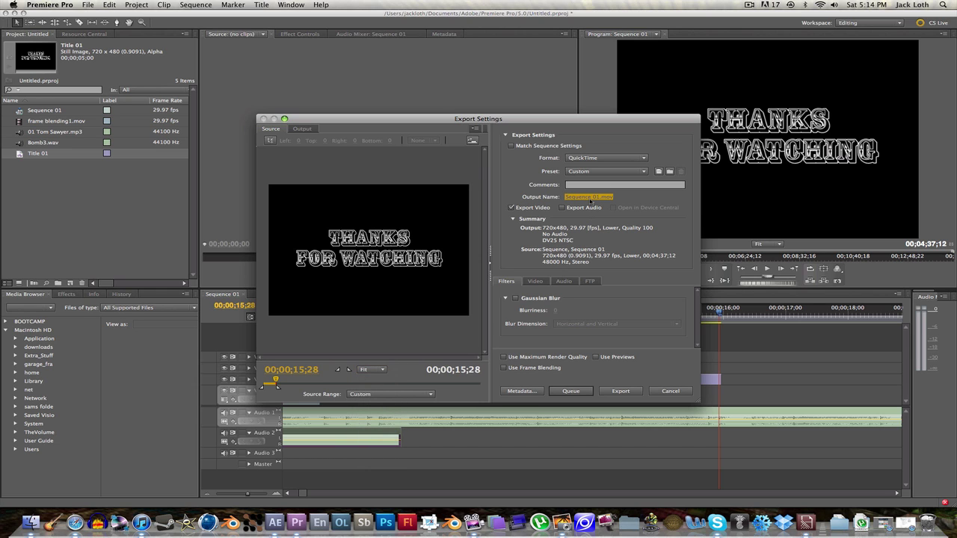
Set the output to frameblending.mov in the final movies folder, keeping Video Files (*.mov).
click(589, 196)
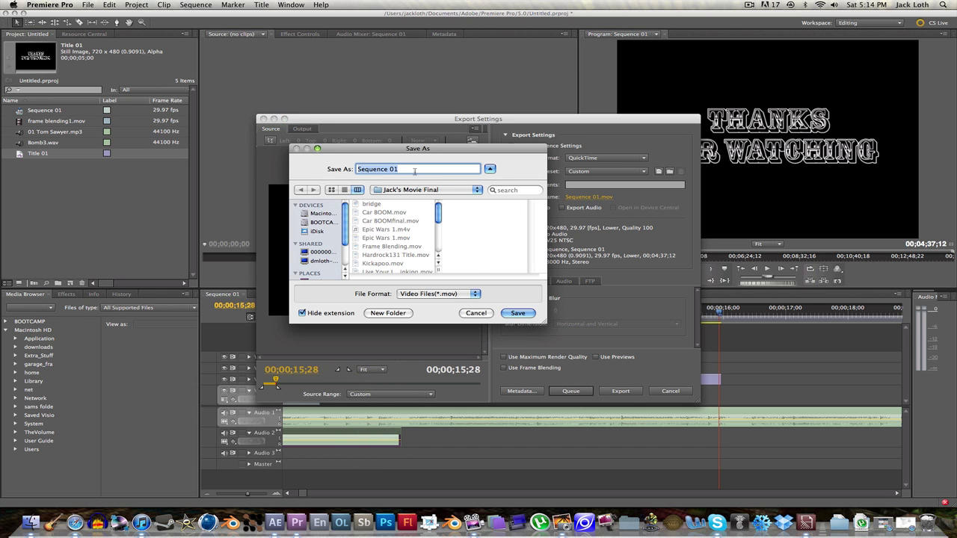
scroll(329, 233, down, 2)
click(322, 257)
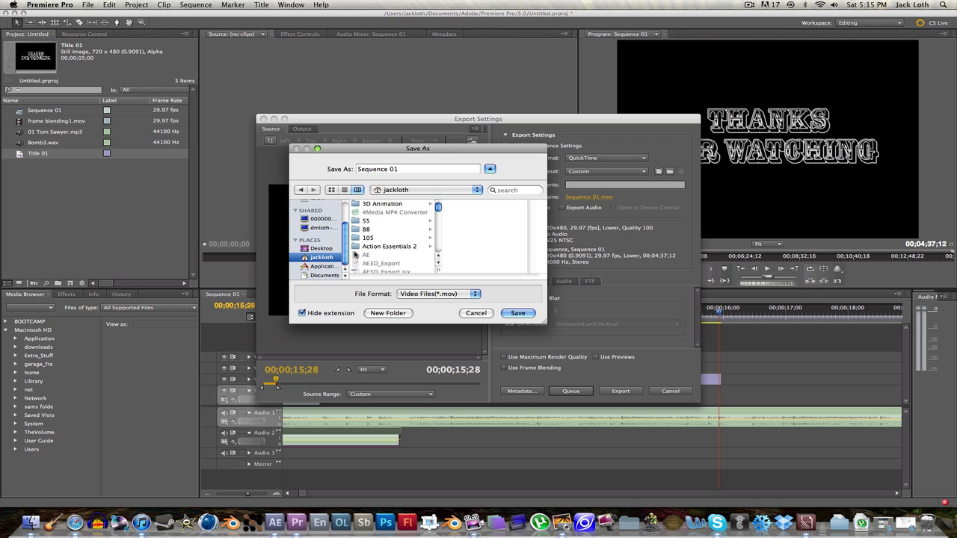
scroll(359, 252, down, 10)
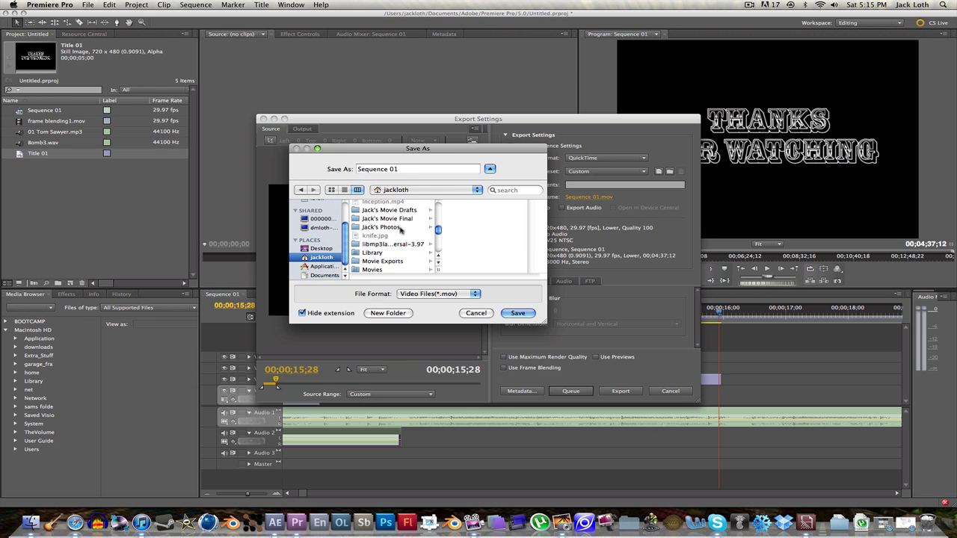
click(407, 219)
click(357, 169)
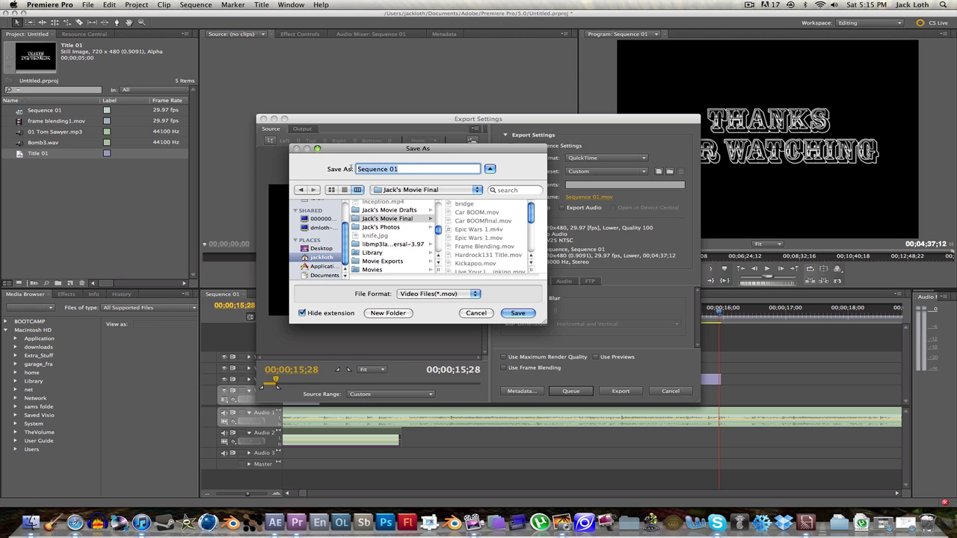
text(frameblending)
click(460, 296)
click(460, 296)
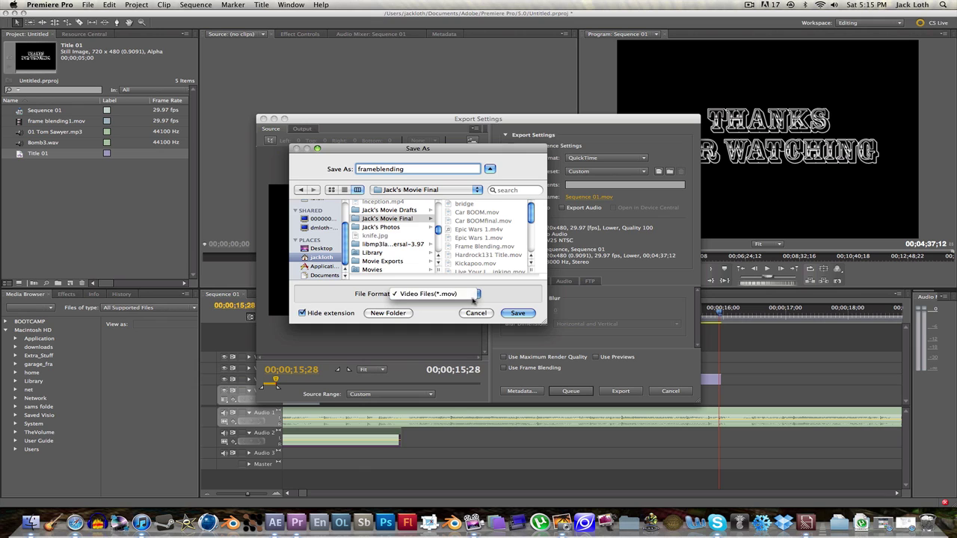
click(518, 314)
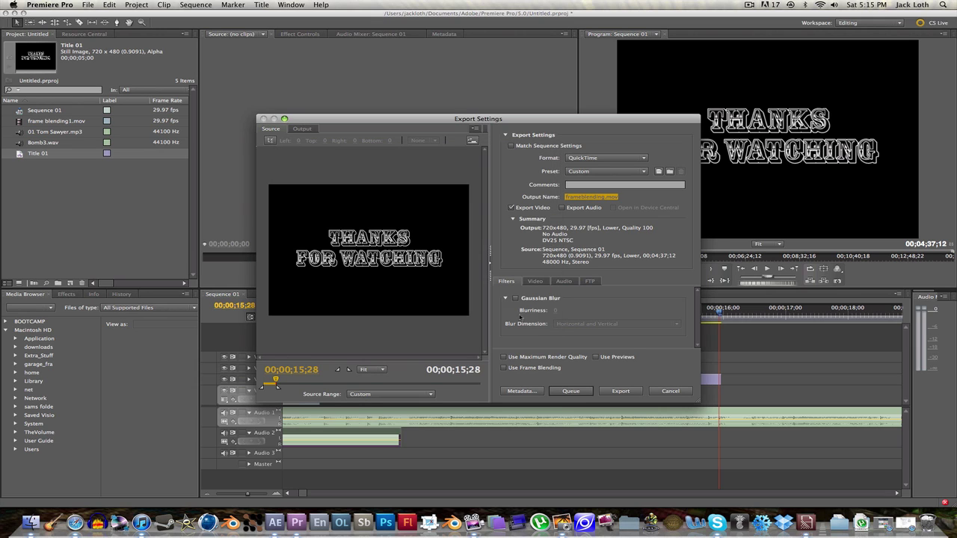
click(583, 187)
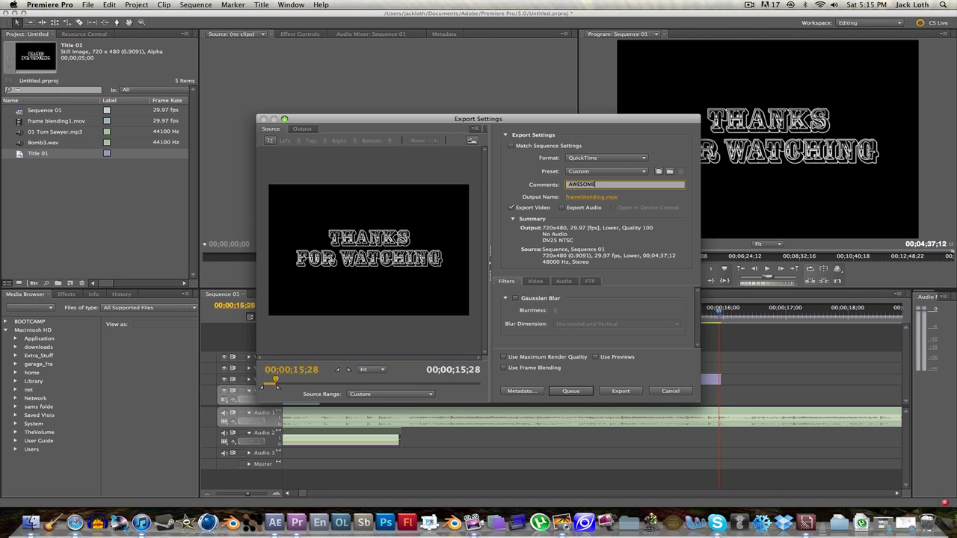
key(Return)
click(534, 280)
click(562, 281)
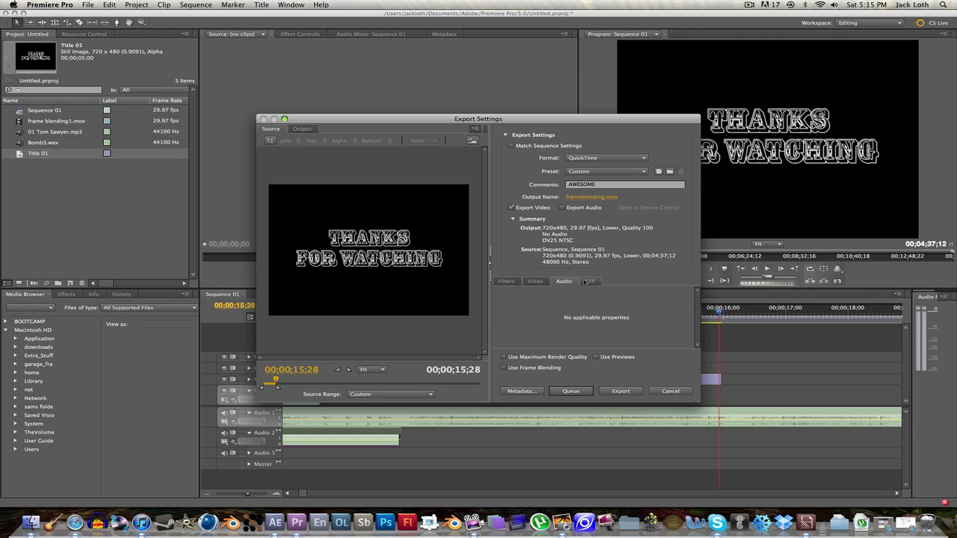
click(506, 281)
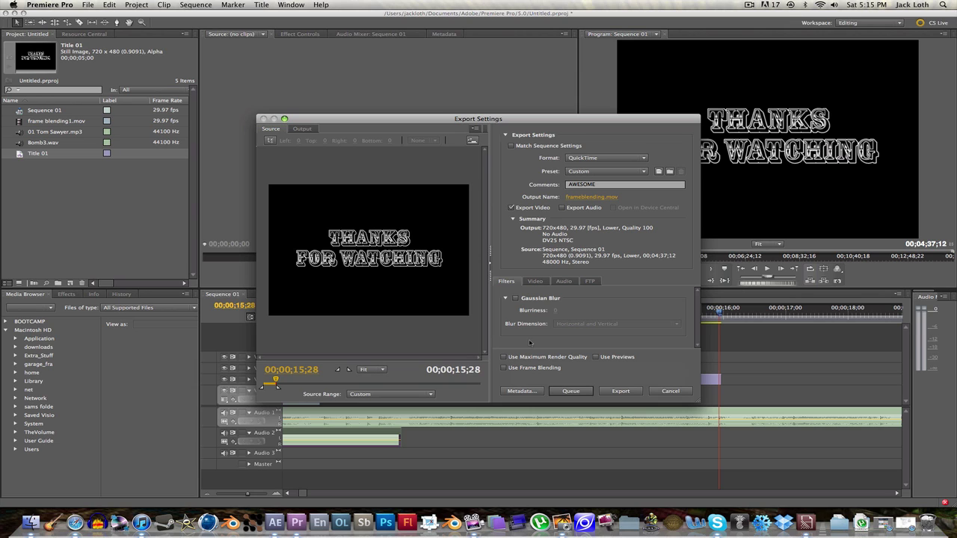
Queue Sequence 01 in Media Encoder, then export it directly to frameblending.mov.
click(570, 391)
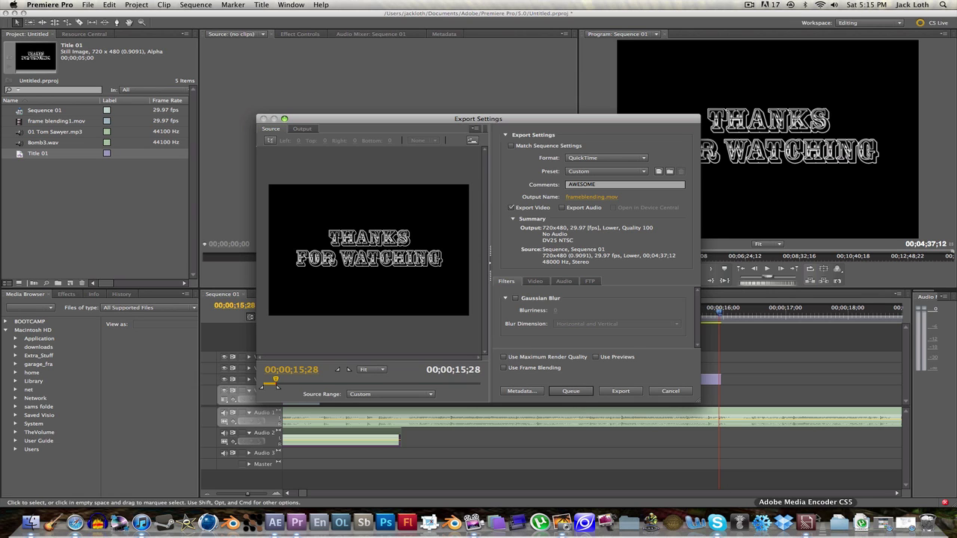
click(621, 392)
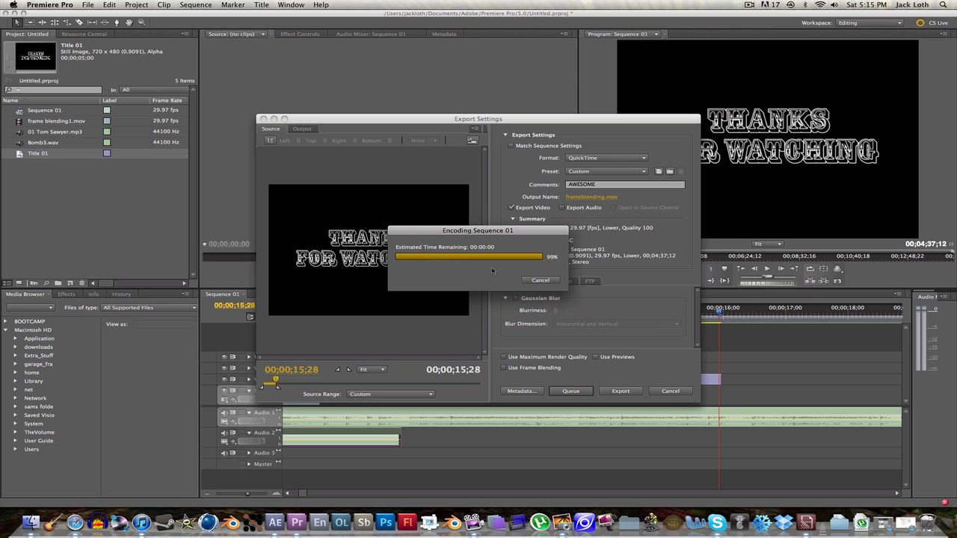
click(30, 523)
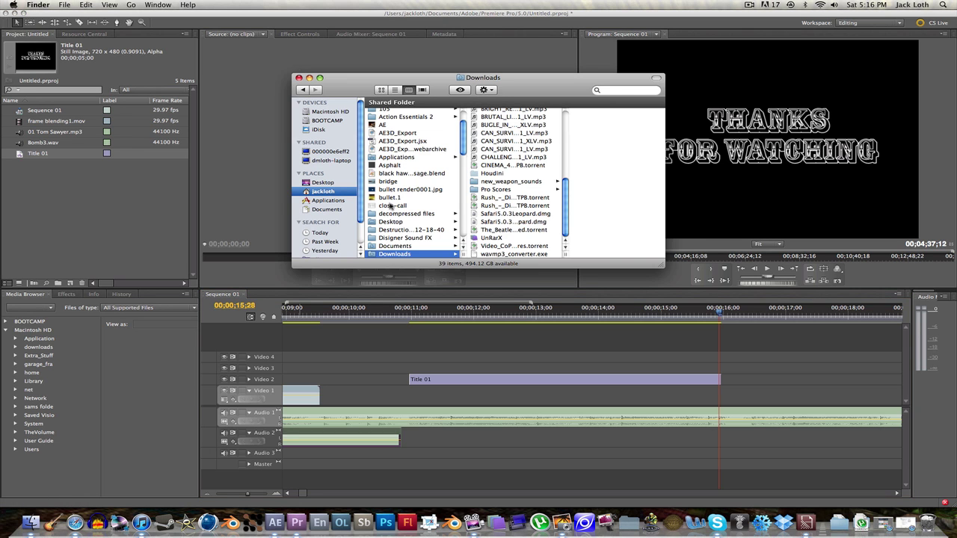
scroll(374, 197, down, 8)
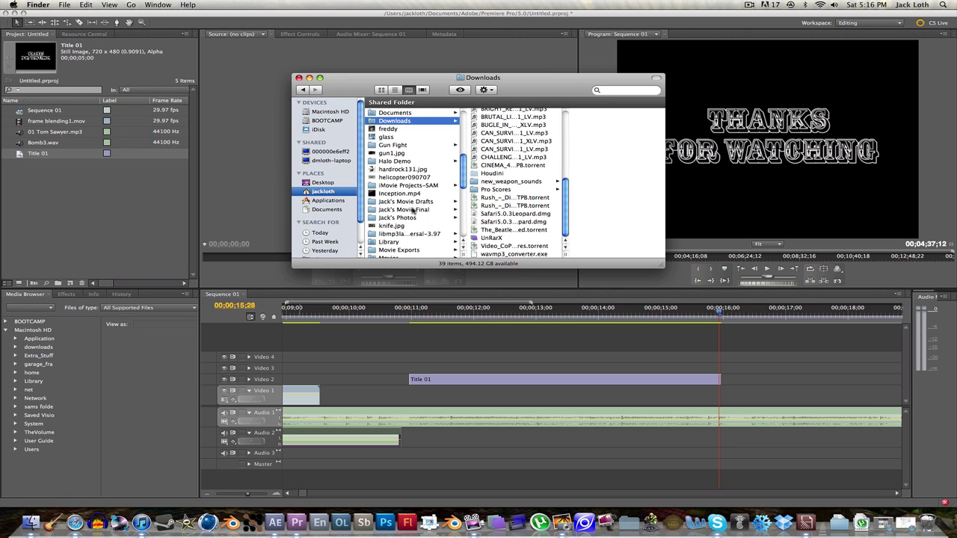
click(414, 210)
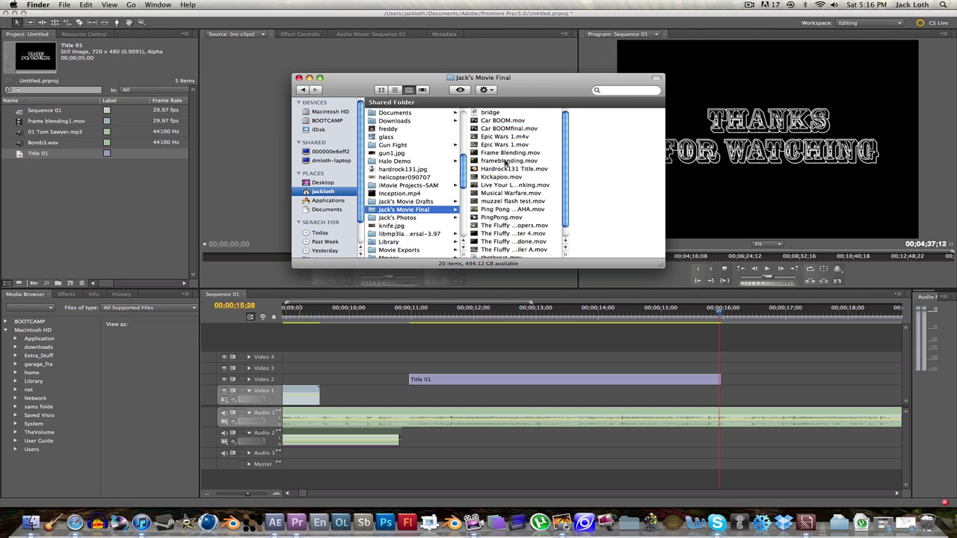
double_click(506, 161)
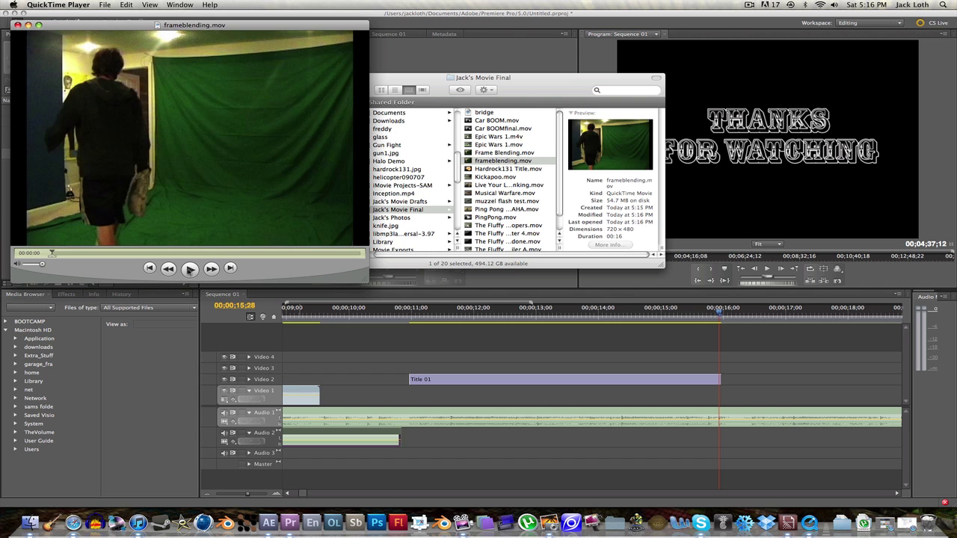
click(189, 269)
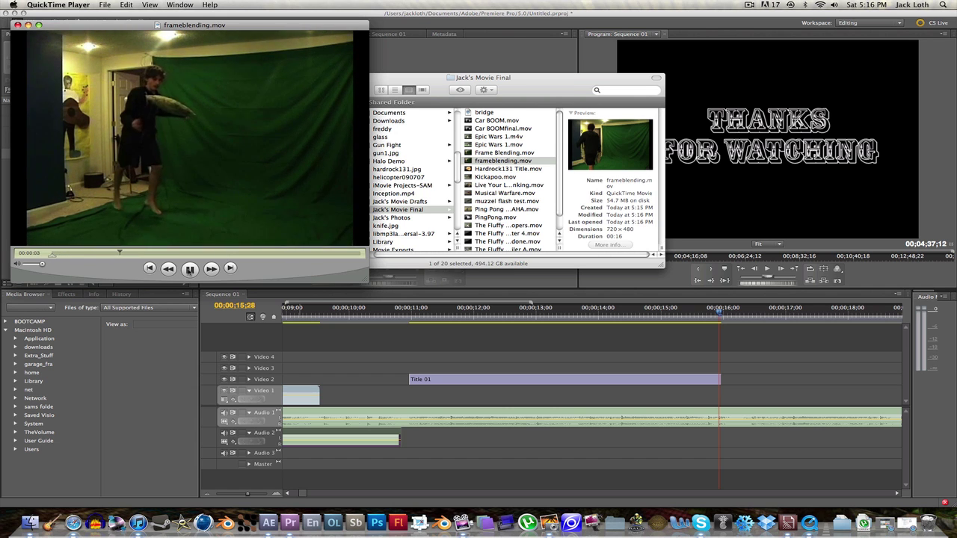
click(189, 269)
click(18, 25)
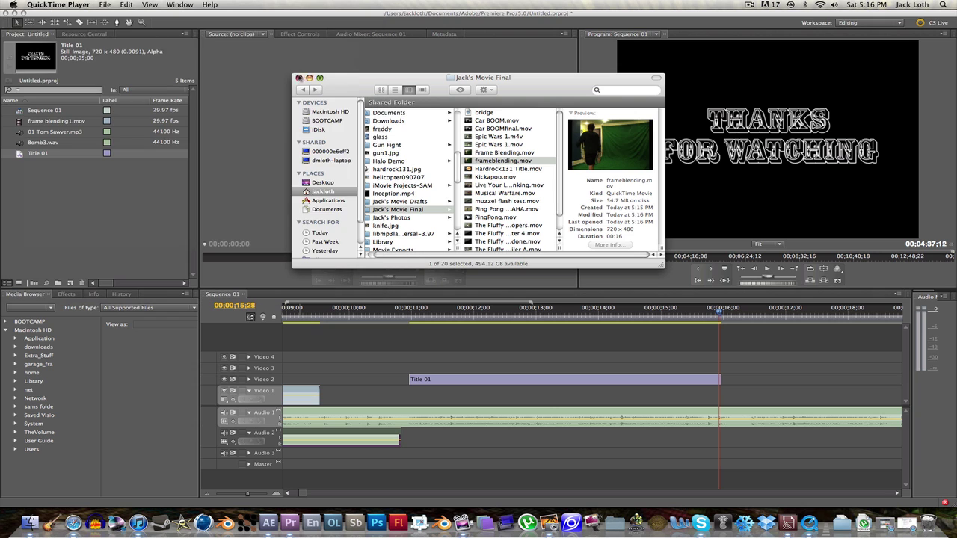
click(298, 77)
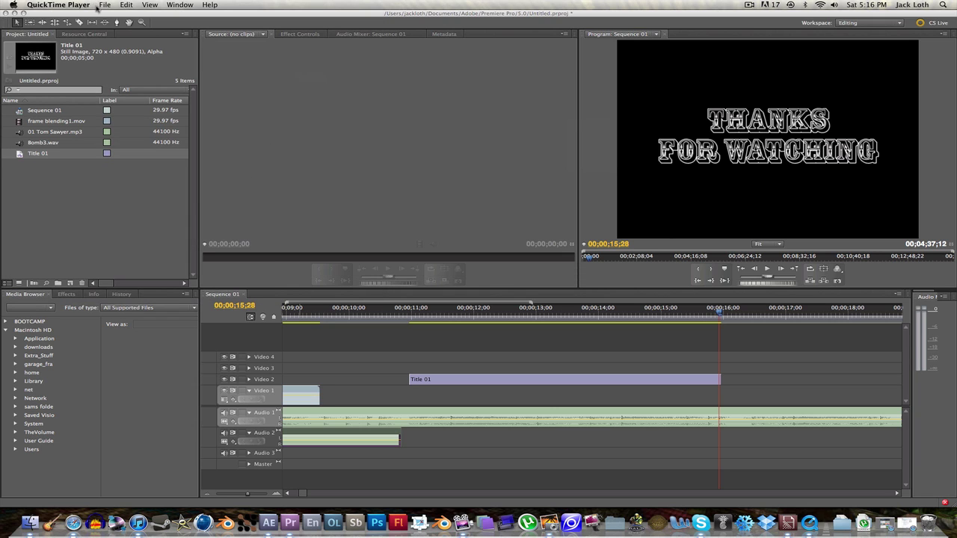
Back in Premiere Pro, open the Export Settings for Sequence 01 via File > Export > Media.
click(103, 27)
click(85, 5)
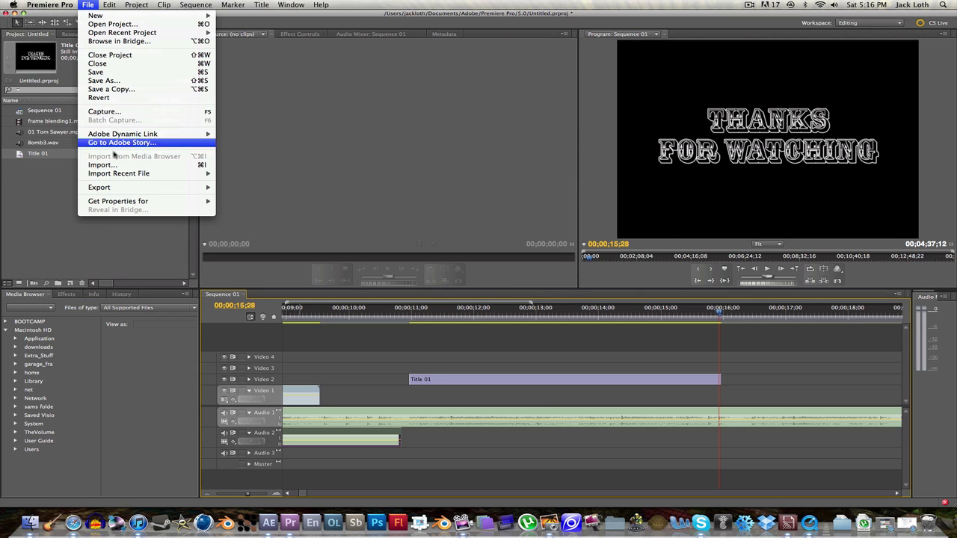
mouse_move(123, 189)
click(241, 192)
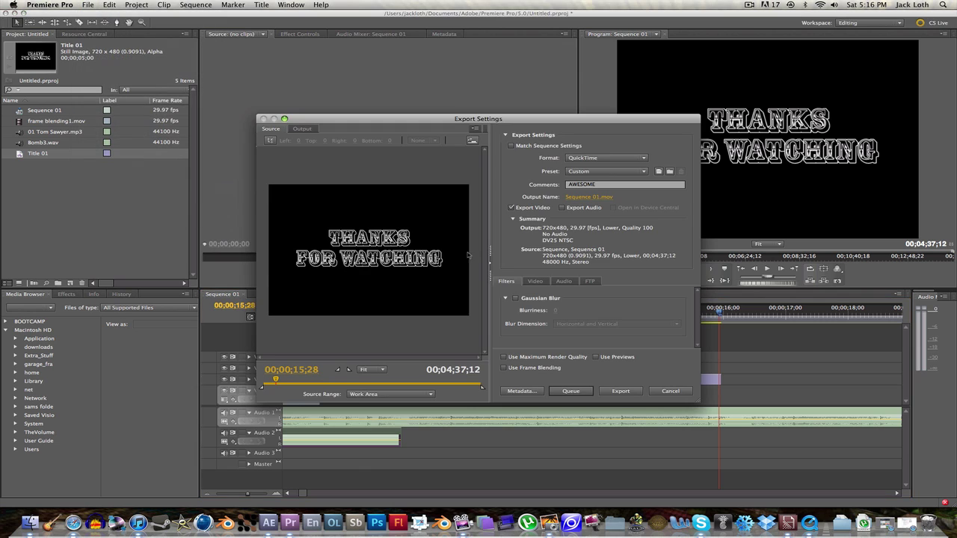
Enable Export Audio at 48000 Hz Stereo 16 bit, start exporting, then cancel the encoding.
click(568, 283)
click(535, 281)
click(506, 281)
click(561, 208)
click(606, 386)
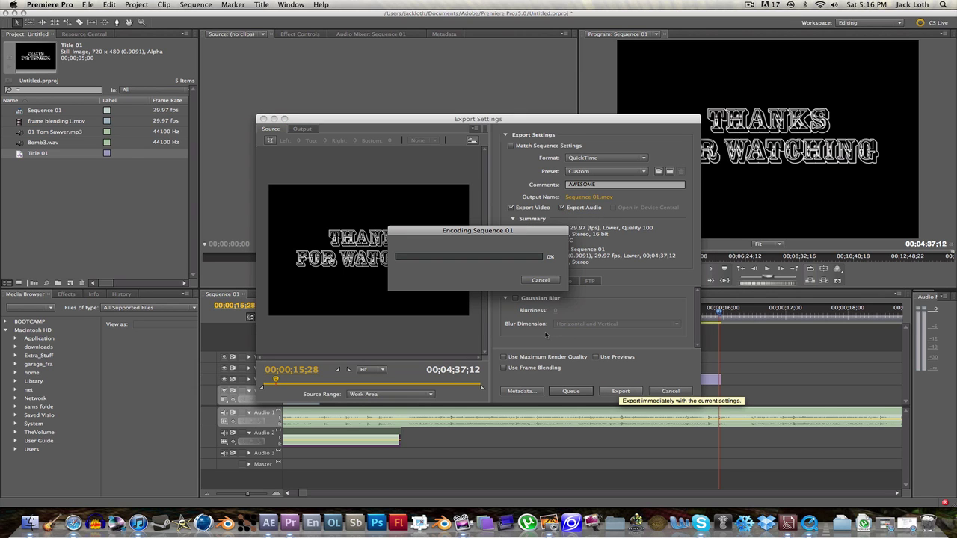
click(540, 281)
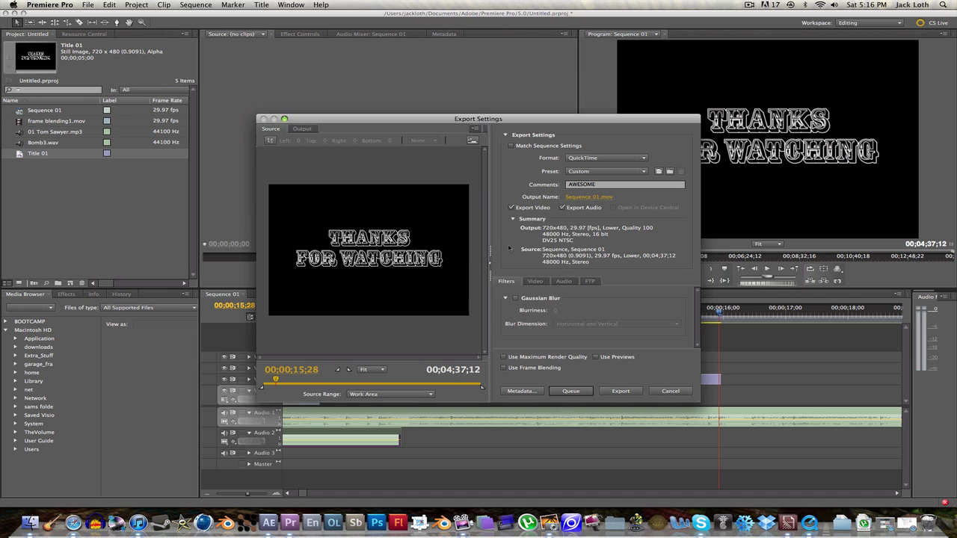
Move the old frameblending.mov in Jack's Movie Final to the Trash.
click(24, 528)
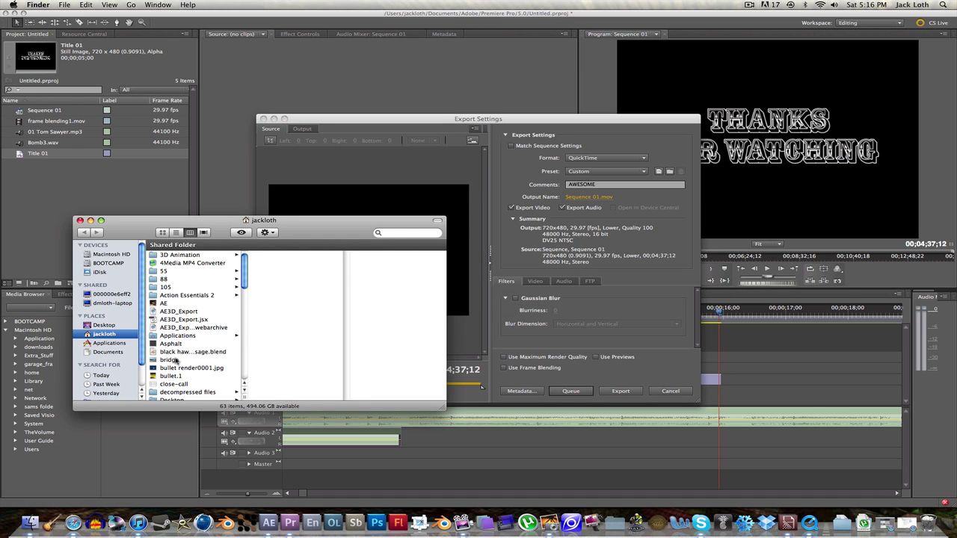
scroll(179, 366, down, 10)
click(193, 327)
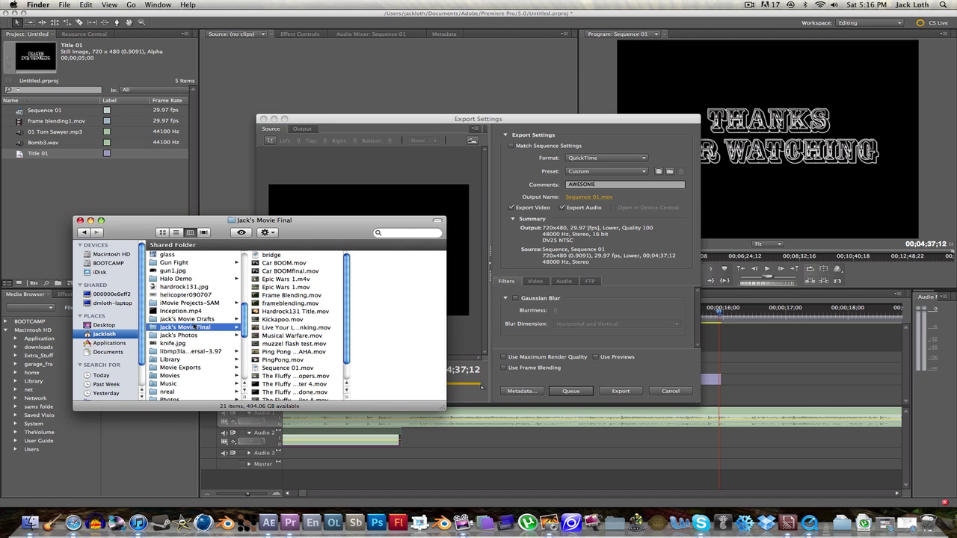
right_click(287, 304)
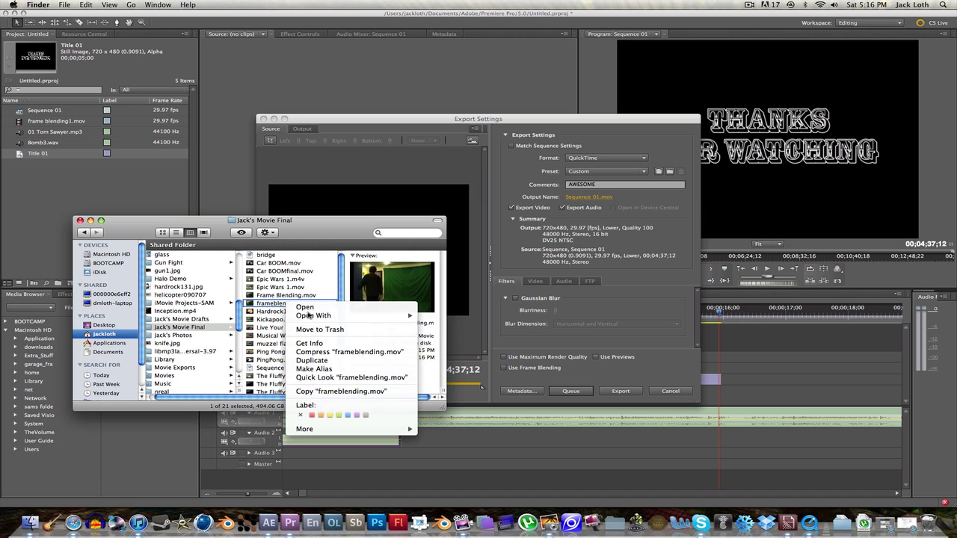
click(312, 330)
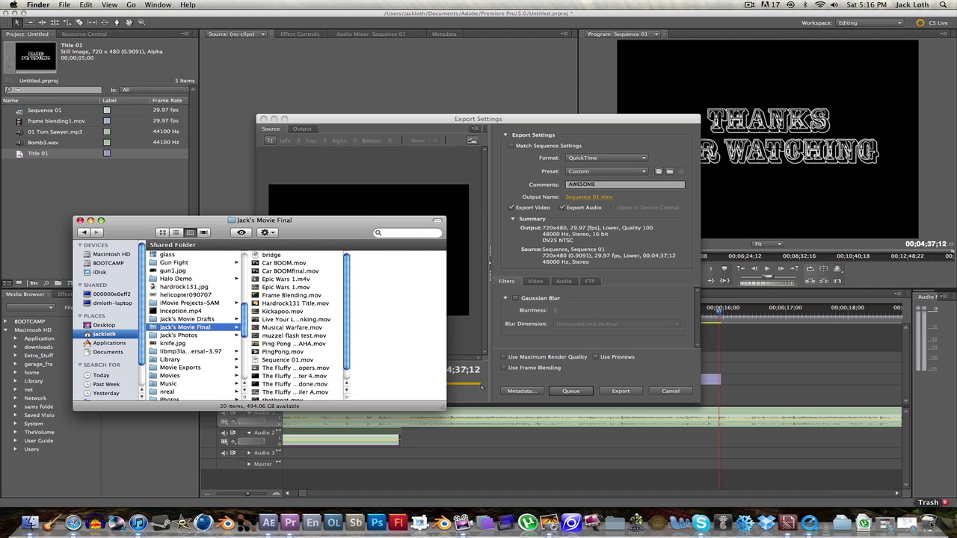
Empty the Trash permanently.
click(936, 522)
click(891, 212)
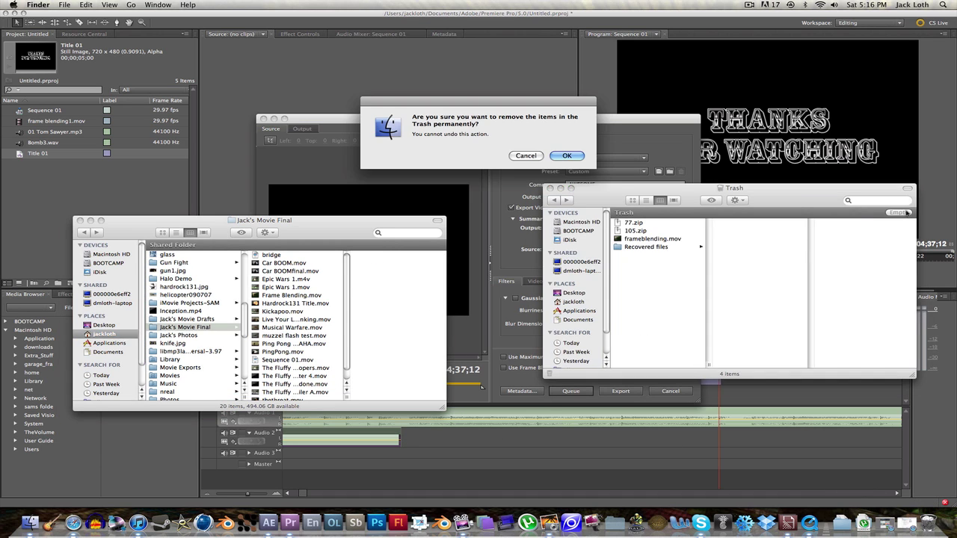
click(567, 155)
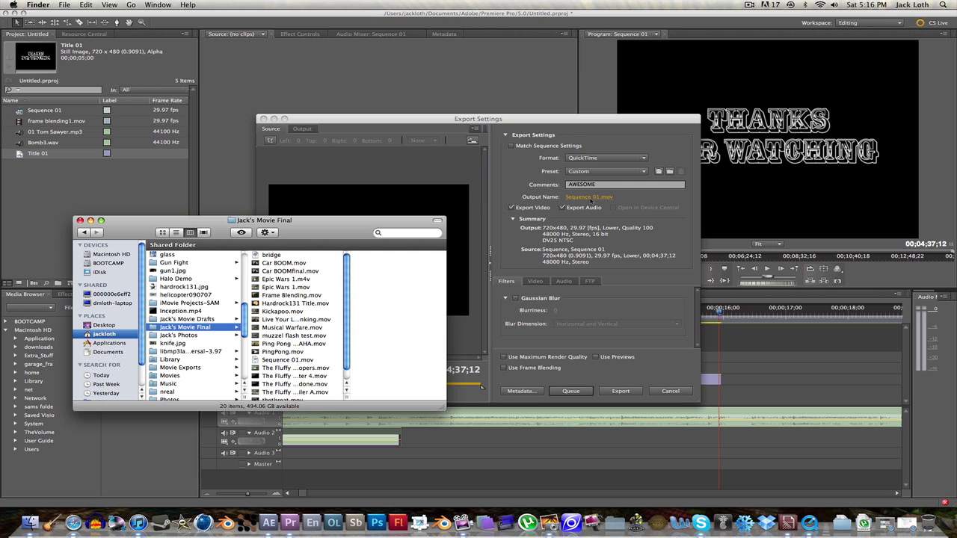
Set the output name to frameblending.mov and export Sequence 01 with audio.
click(595, 197)
click(595, 197)
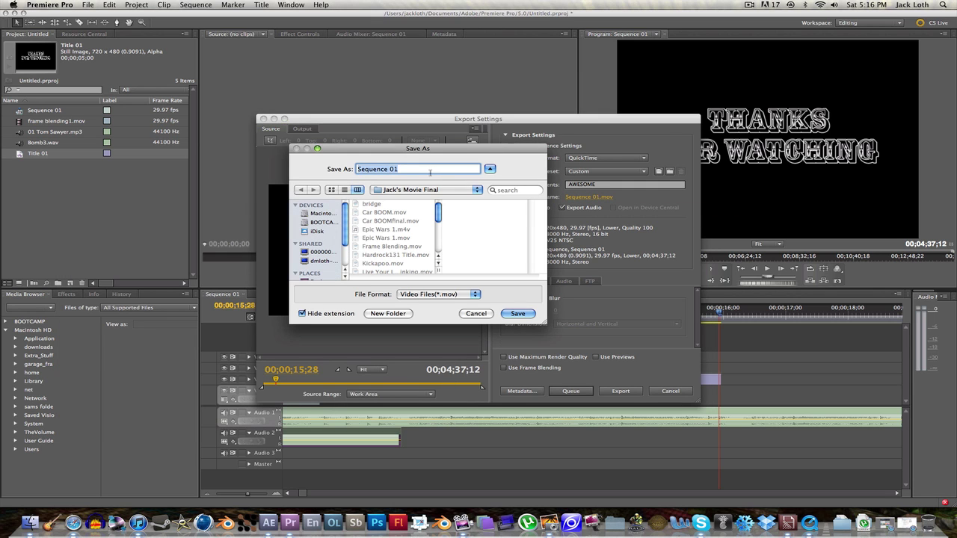
text(frameblending)
click(518, 314)
click(613, 391)
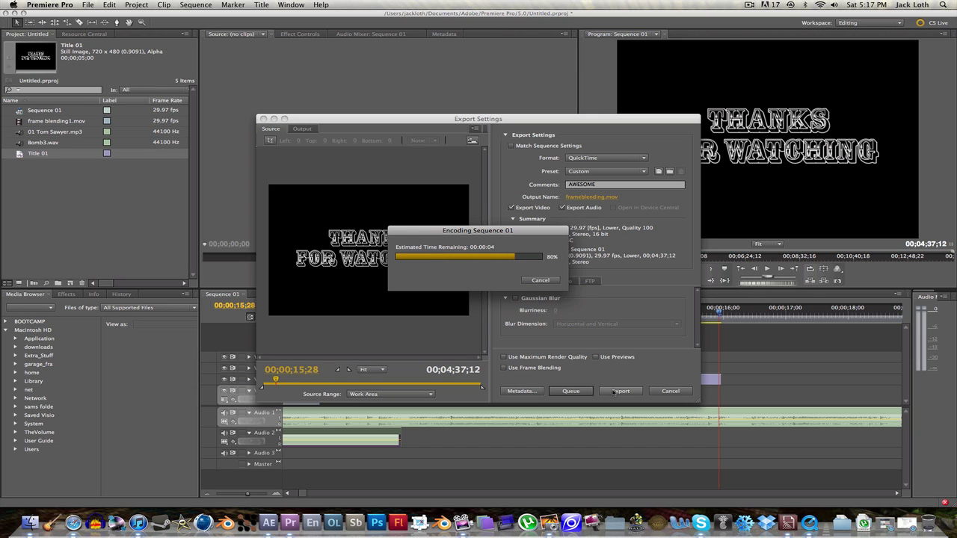
Play the new frameblending.mov in QuickTime to the Thanks For Watching title, then close it.
click(30, 522)
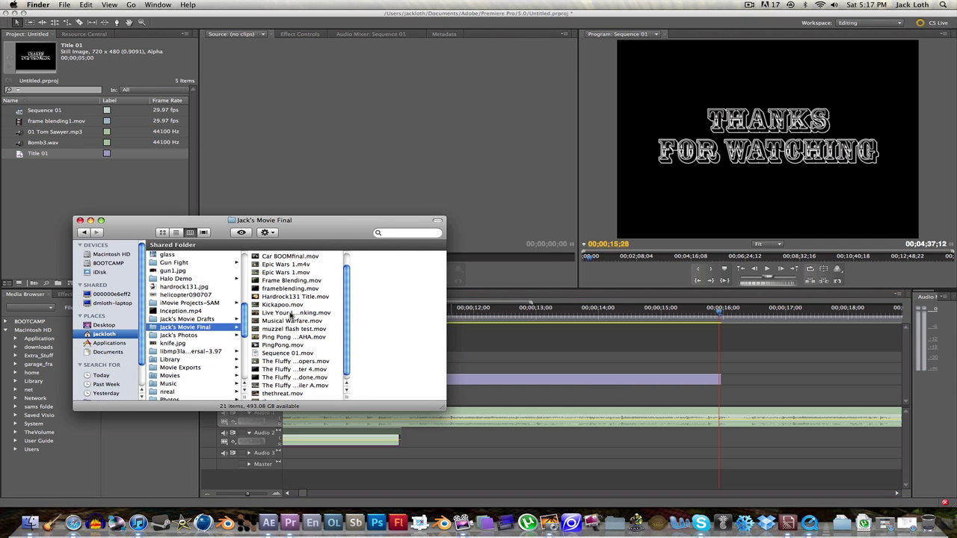
double_click(284, 289)
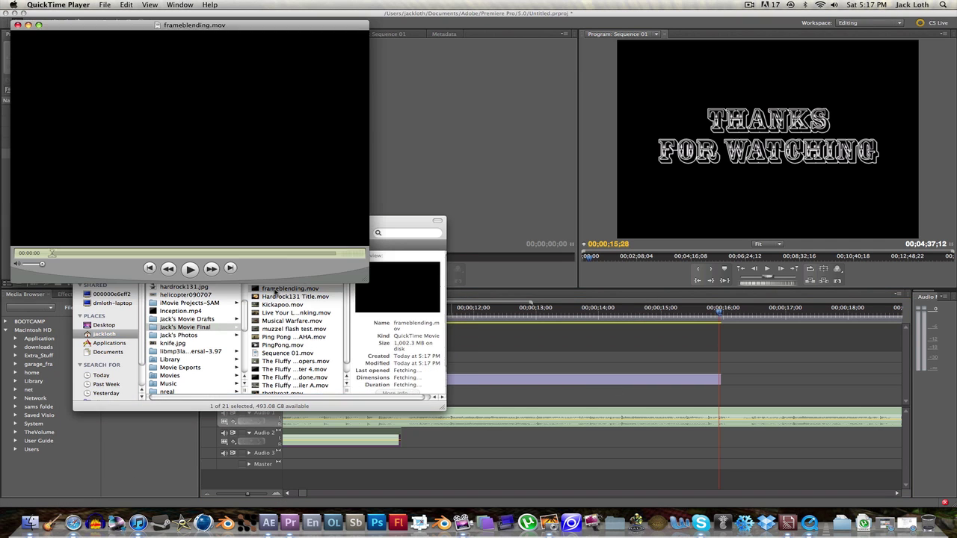
click(190, 269)
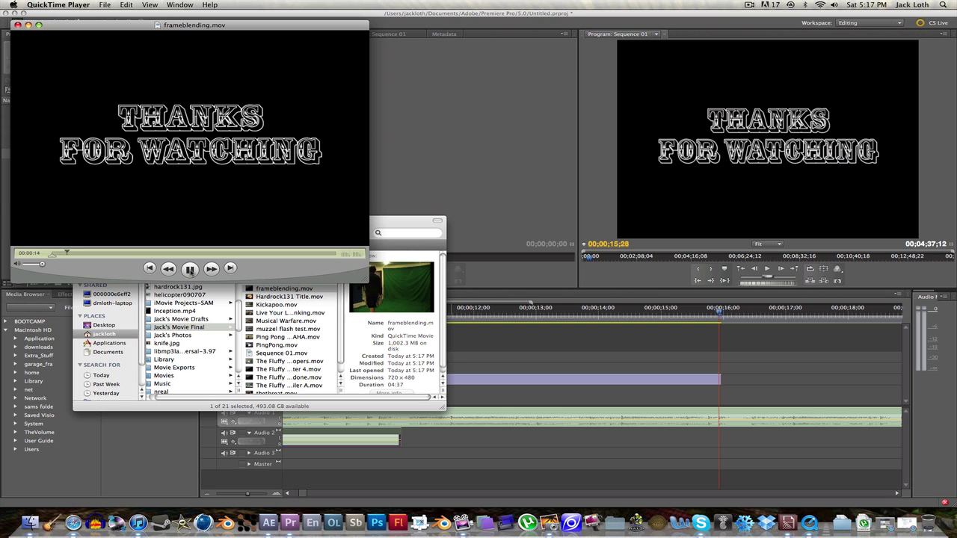
click(192, 269)
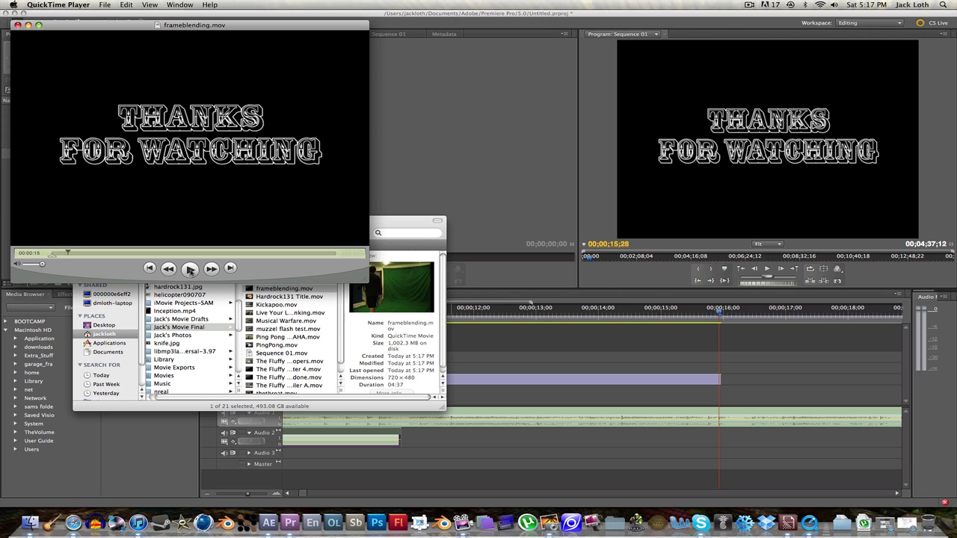
click(18, 25)
Close the Jack's Movie Final Finder window.
click(80, 221)
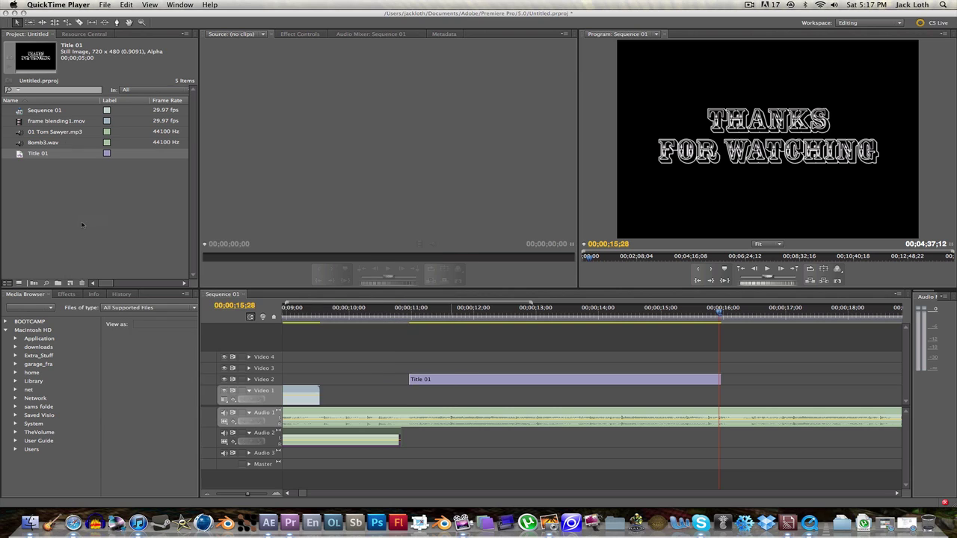